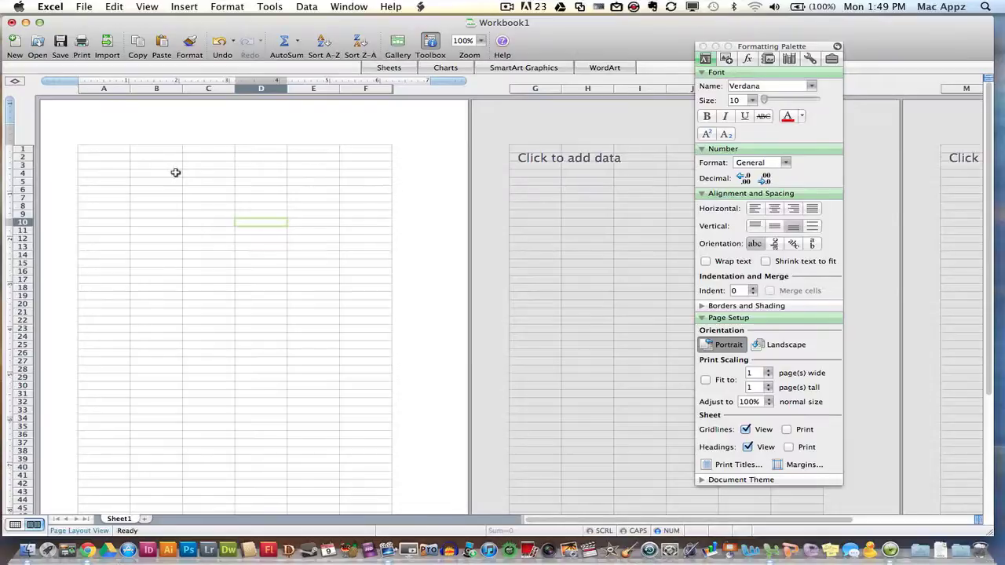
Step: Enter the title "Total Sales for 1st quarter" in cell A1
click(117, 149)
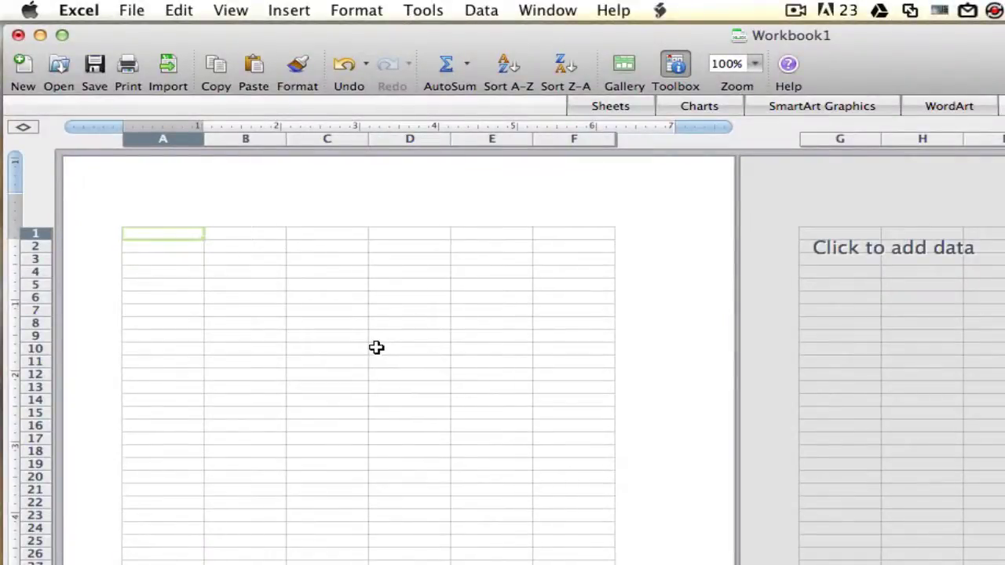
text(T)
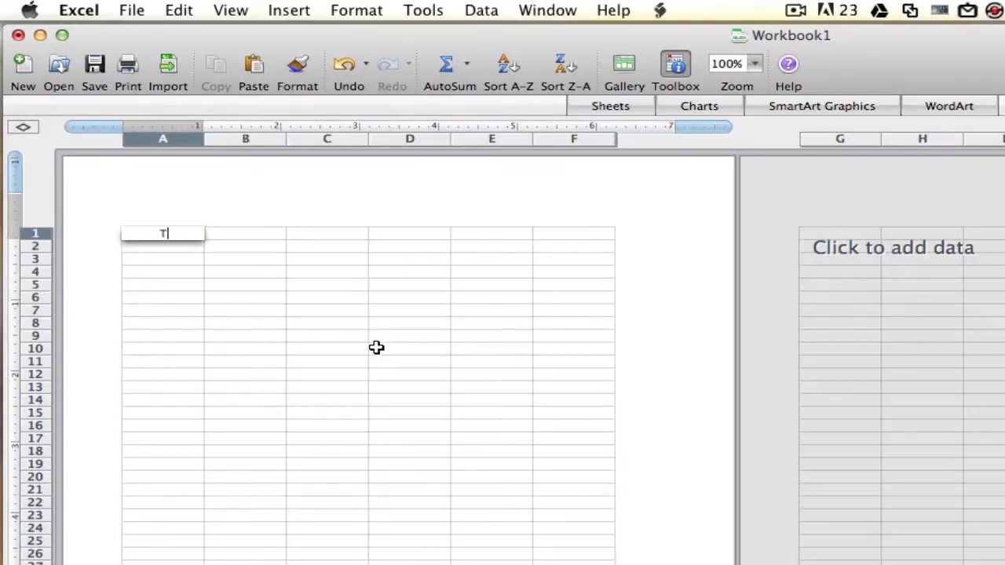
text(otal Sales for 1s)
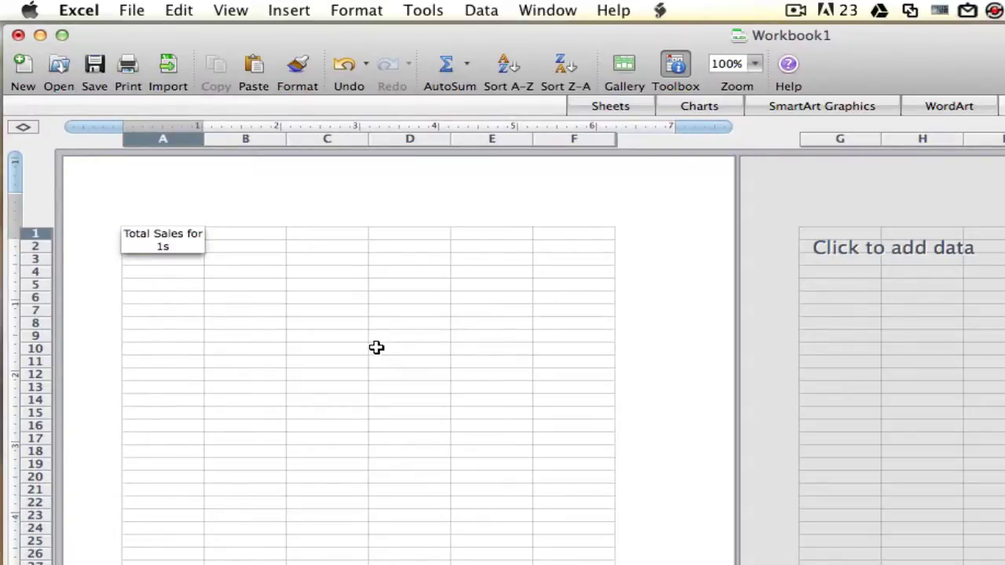
text(t quarter)
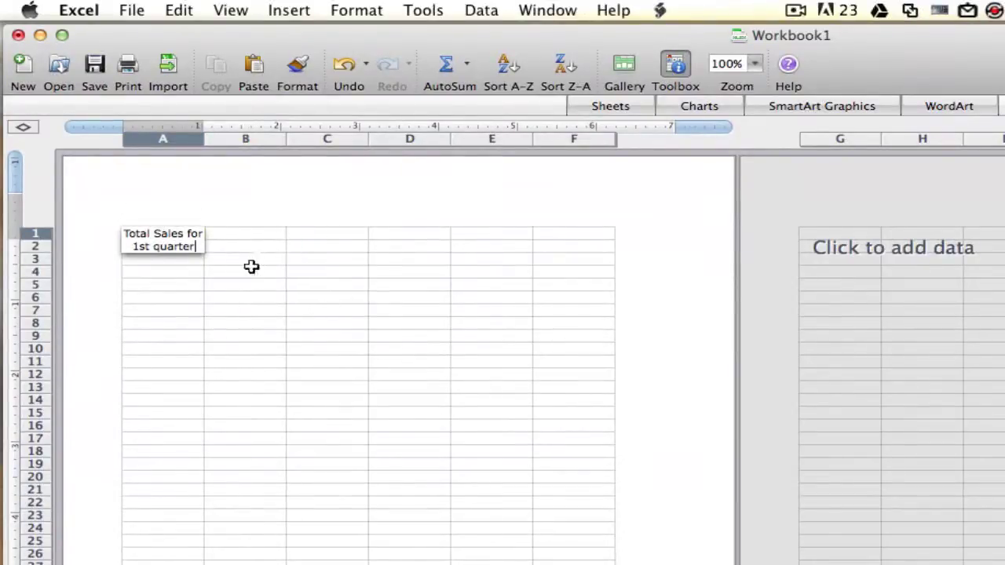
key(Escape)
click(243, 267)
Step: Merge cells A1 to D1 so the title spans four columns
click(168, 233)
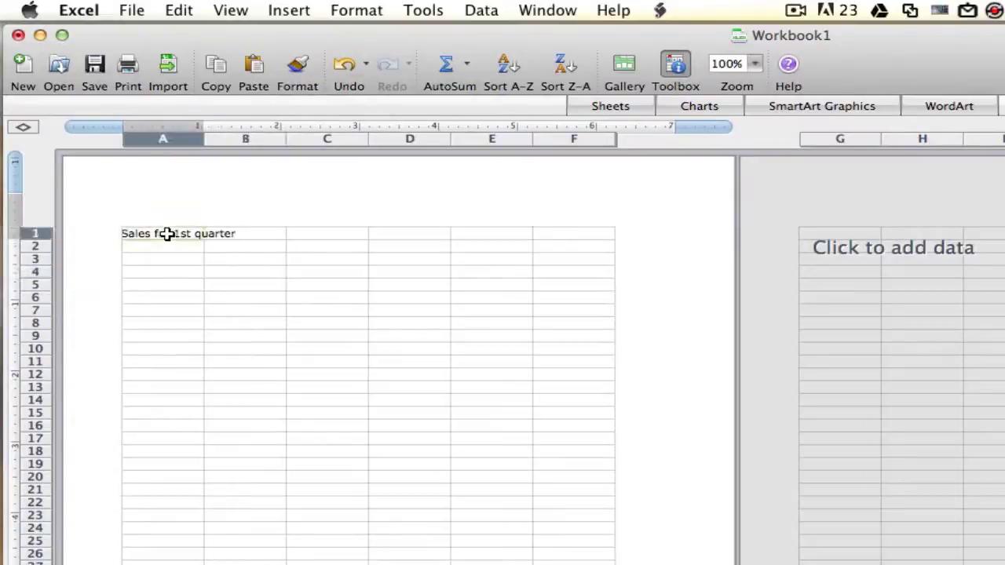
drag(170, 233, 444, 235)
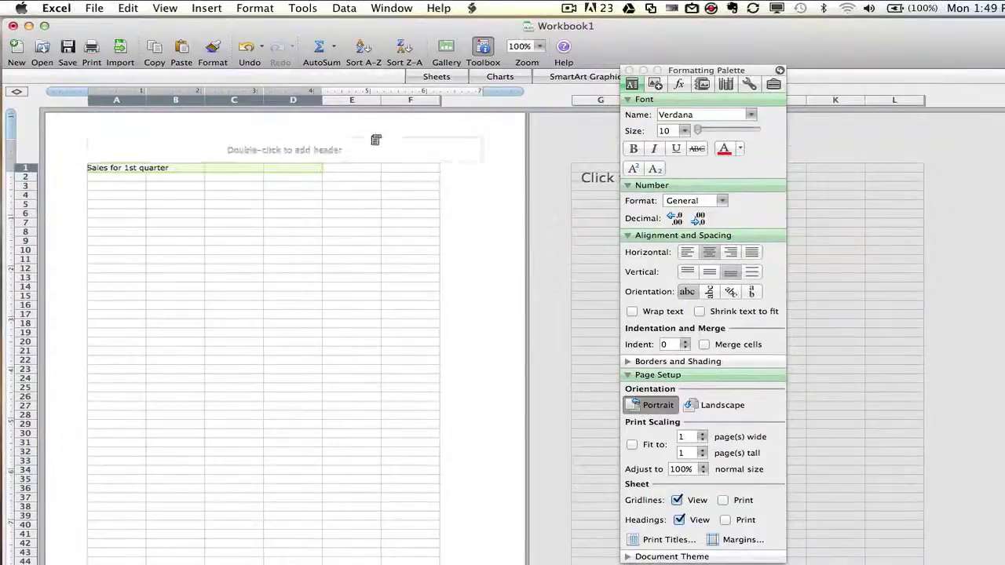
click(175, 9)
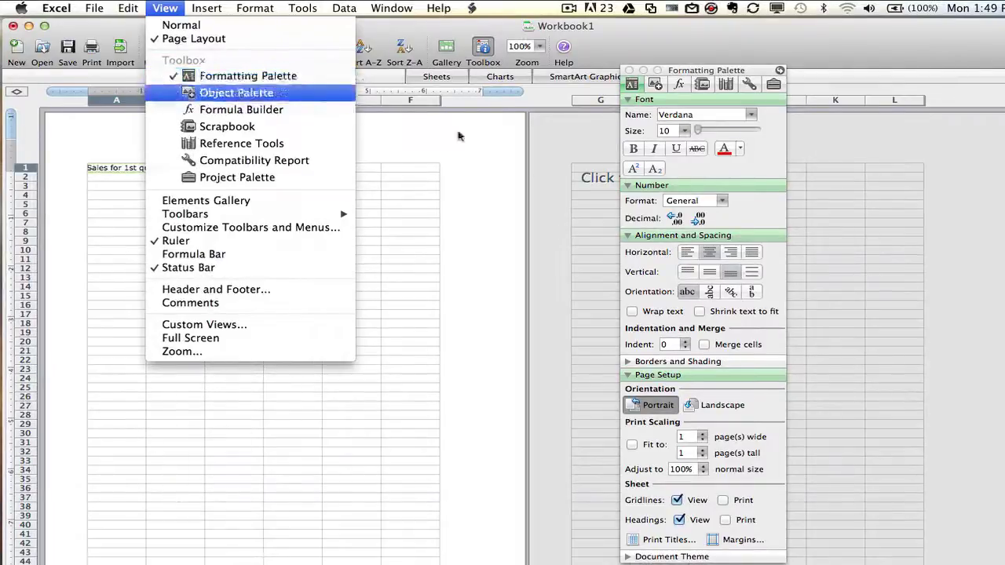
click(723, 172)
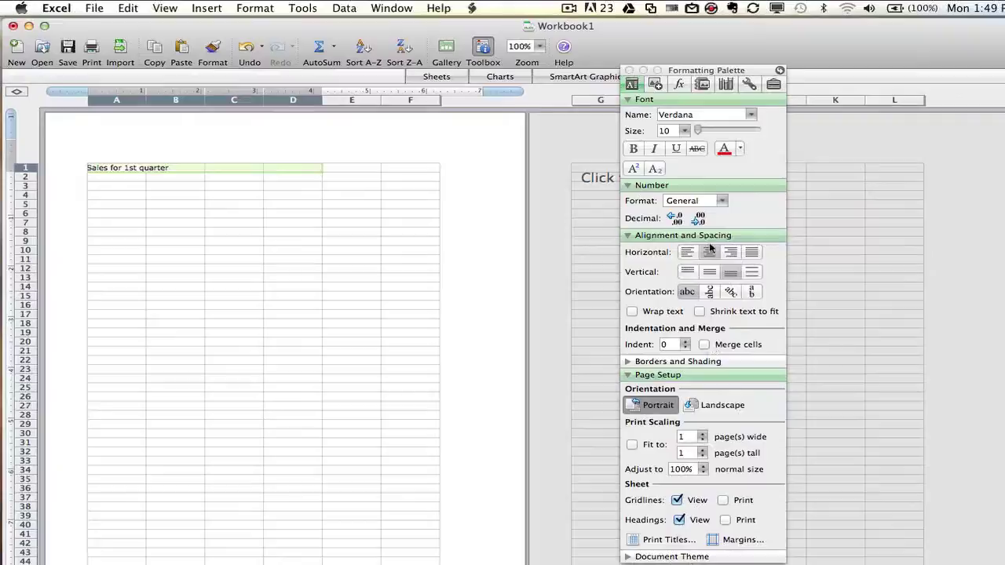
click(703, 346)
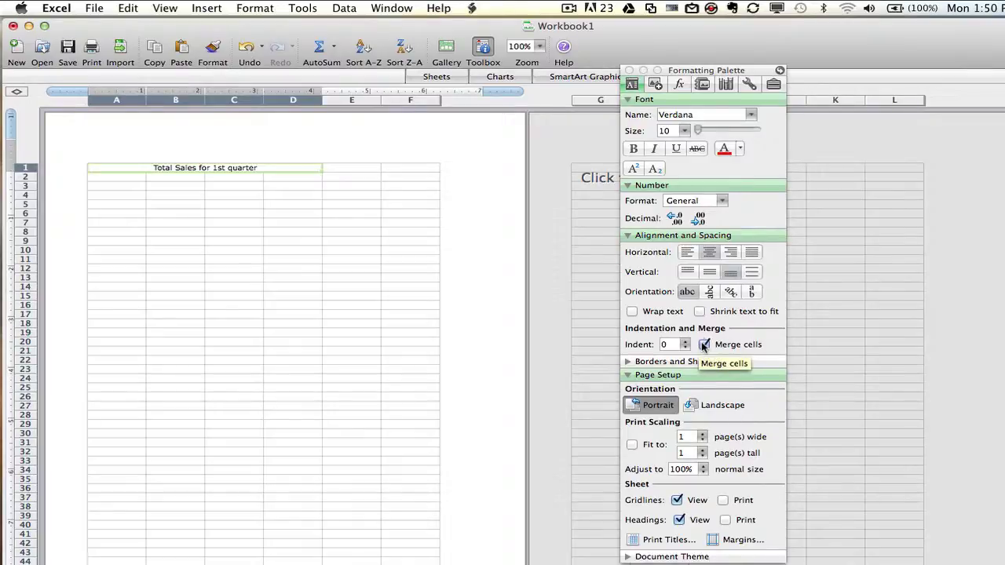
Step: Center the title horizontally in its merged cell and make it bold and underlined
click(694, 252)
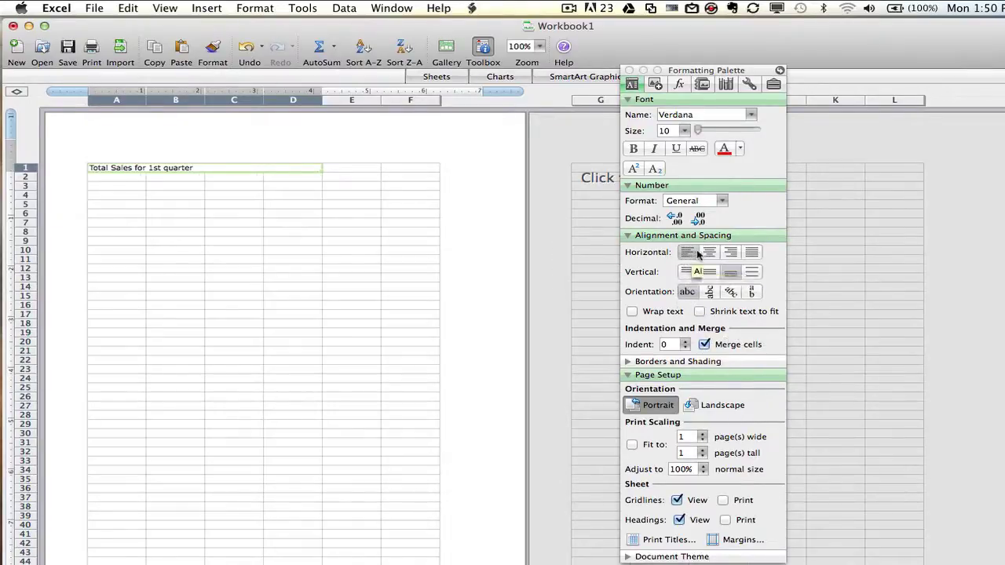
click(709, 252)
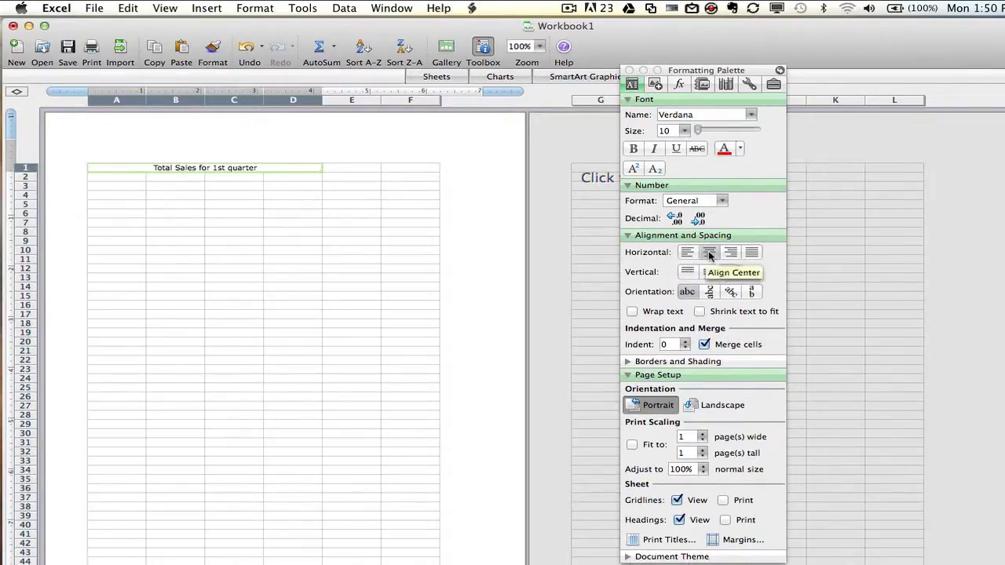
click(635, 149)
click(676, 149)
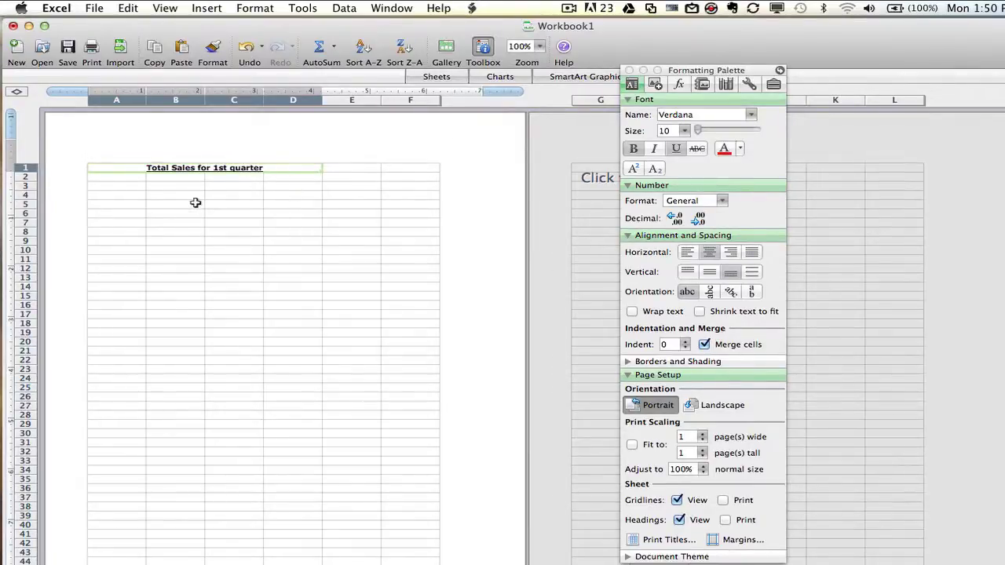
Step: Enter January in cell A3 and autofill the month series across to March in C3
click(134, 186)
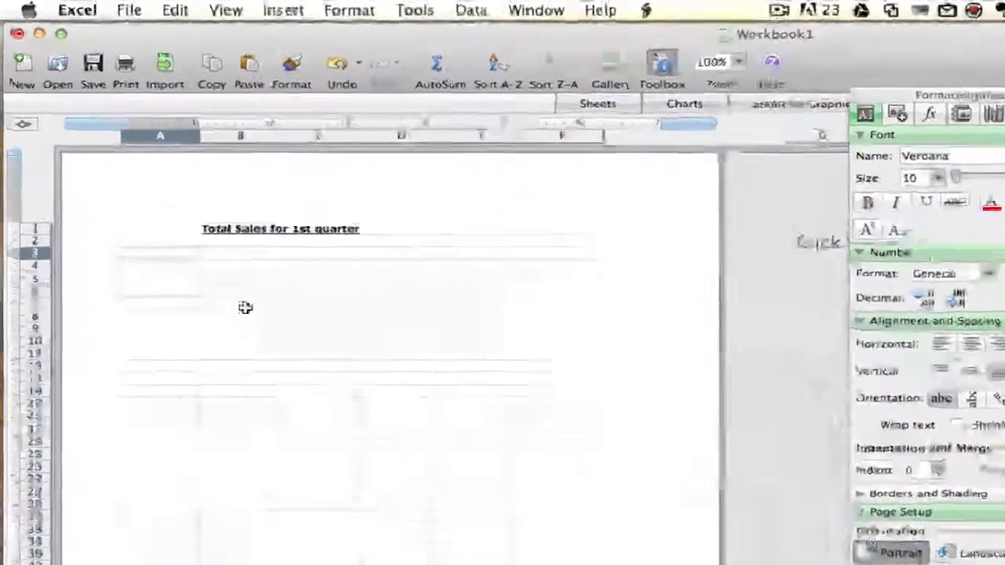
text(January)
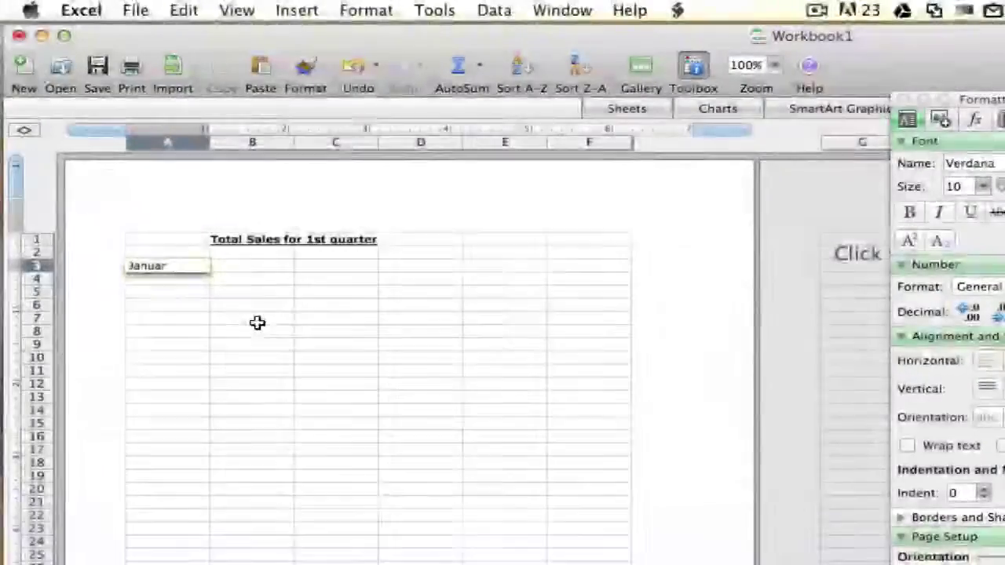
click(257, 323)
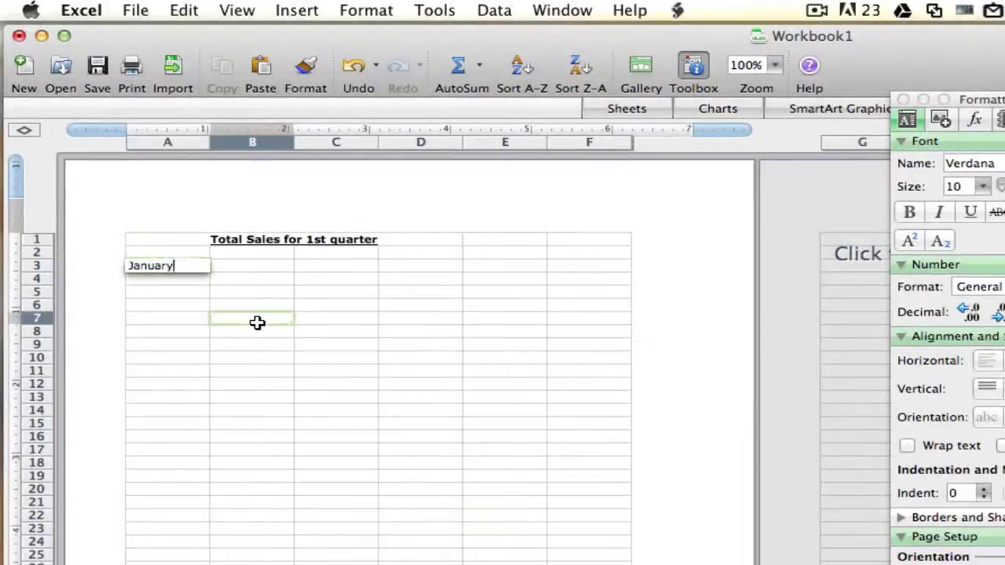
click(195, 266)
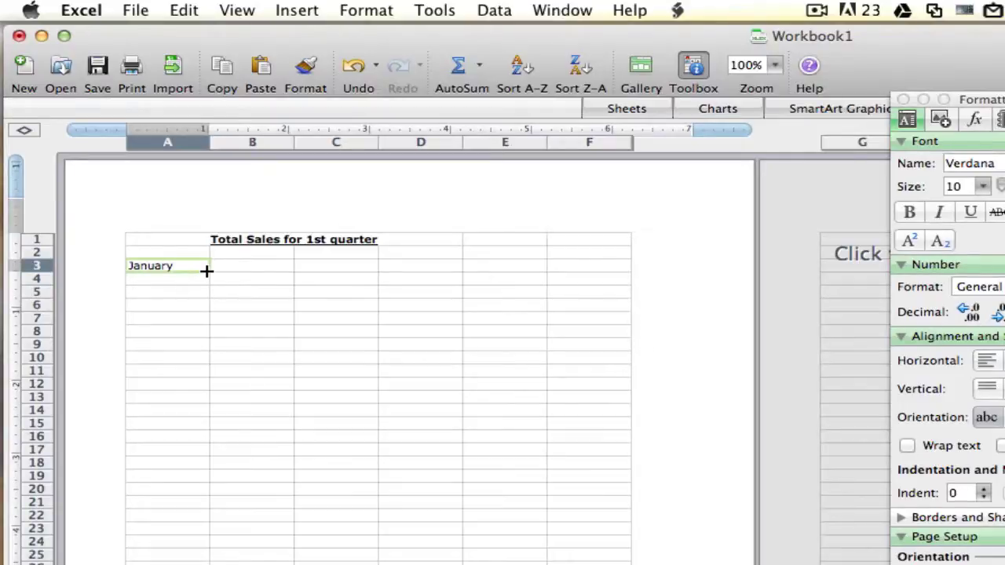
drag(207, 271, 350, 268)
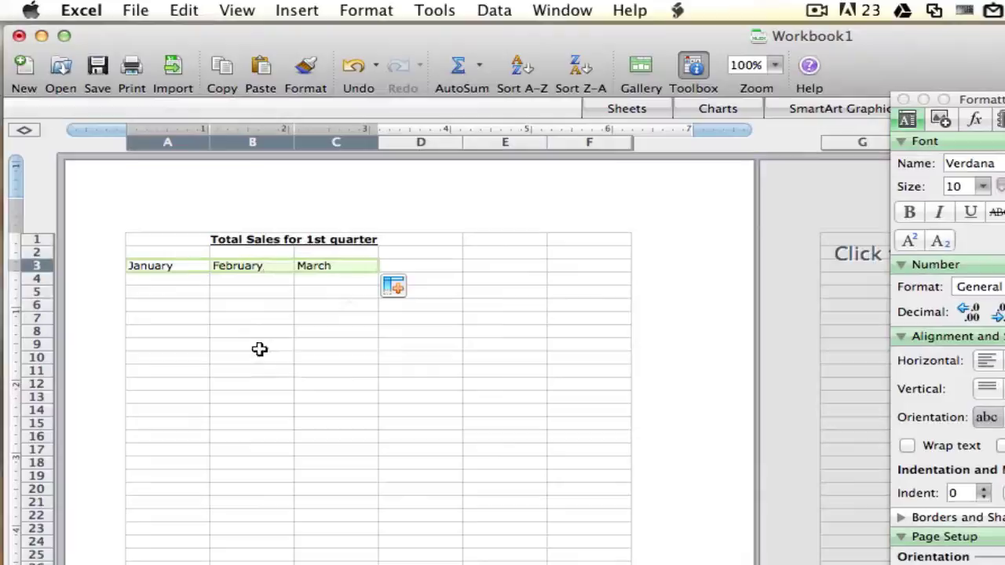
click(186, 308)
text(1)
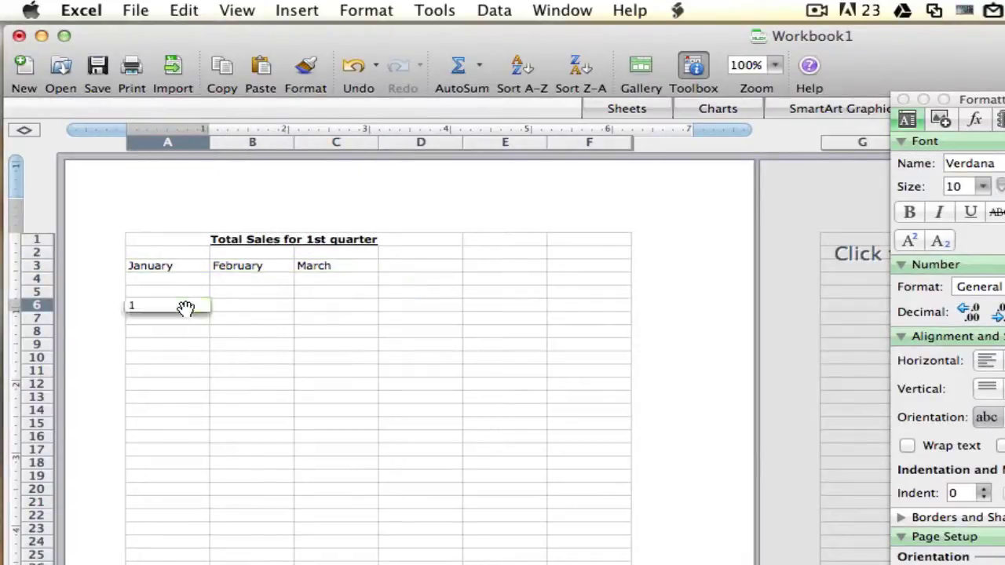
key(Escape)
click(215, 345)
click(205, 309)
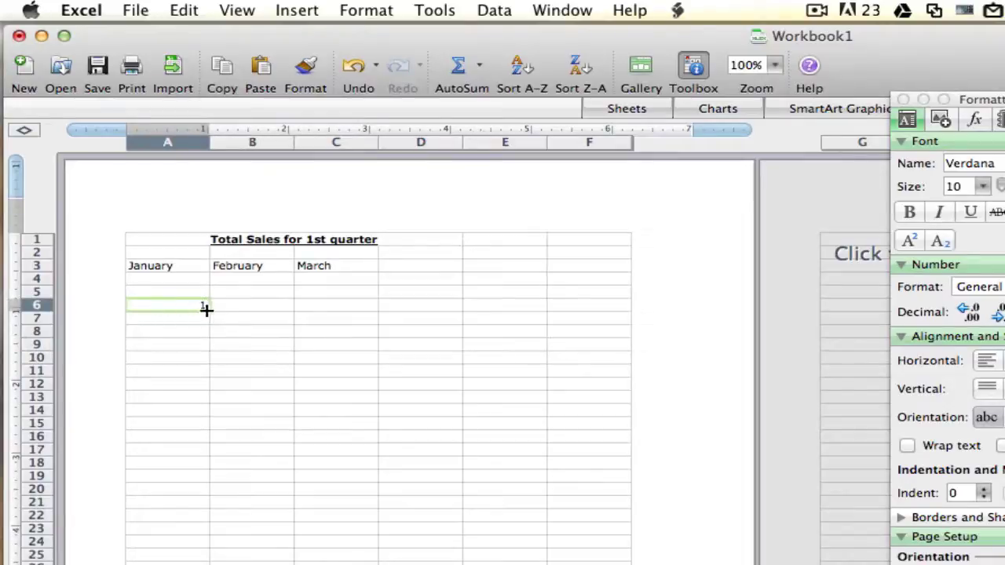
mouse_move(206, 309)
mouse_down()
mouse_move(326, 312)
mouse_move(205, 311)
mouse_move(200, 401)
mouse_move(199, 291)
mouse_move(202, 303)
mouse_up()
key(BackSpace)
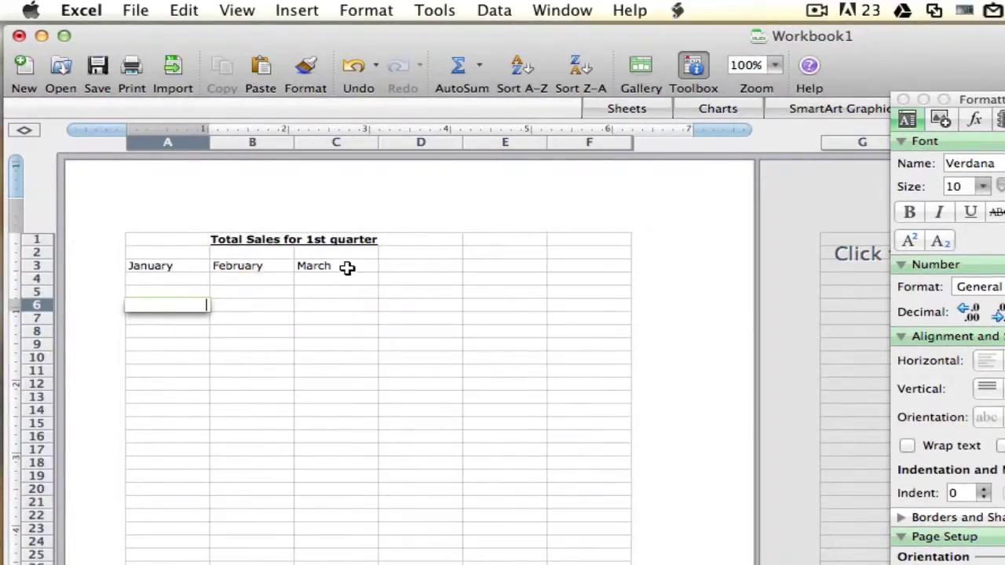
click(223, 284)
Step: Center the month headings in A3 to C3 and make them bold and italic
click(191, 277)
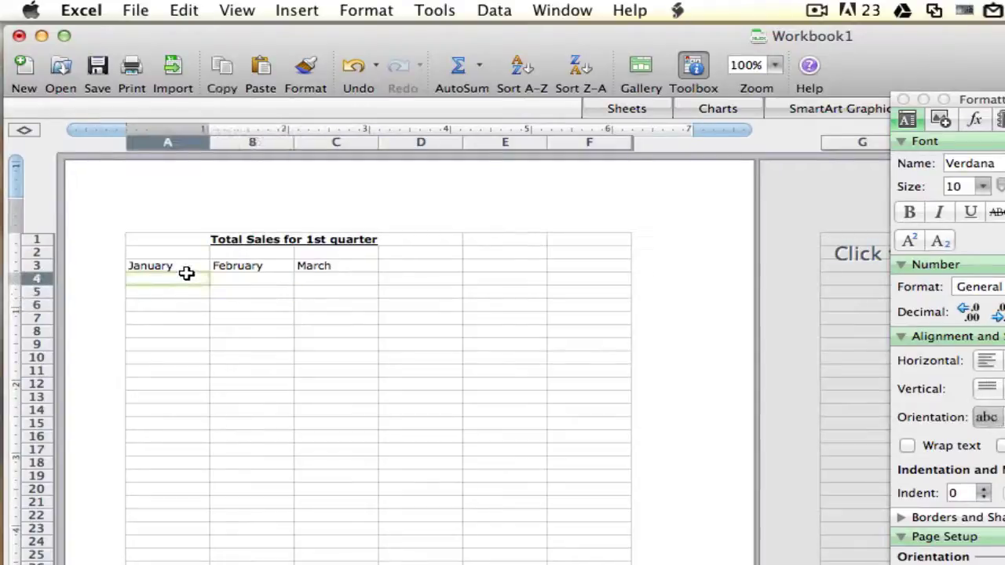
drag(184, 271, 327, 265)
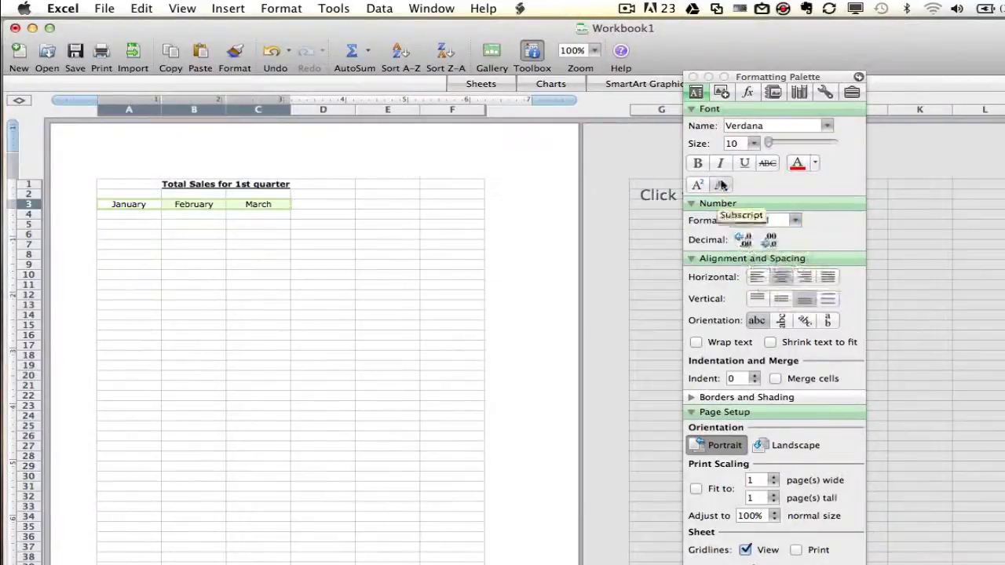
click(697, 163)
click(721, 162)
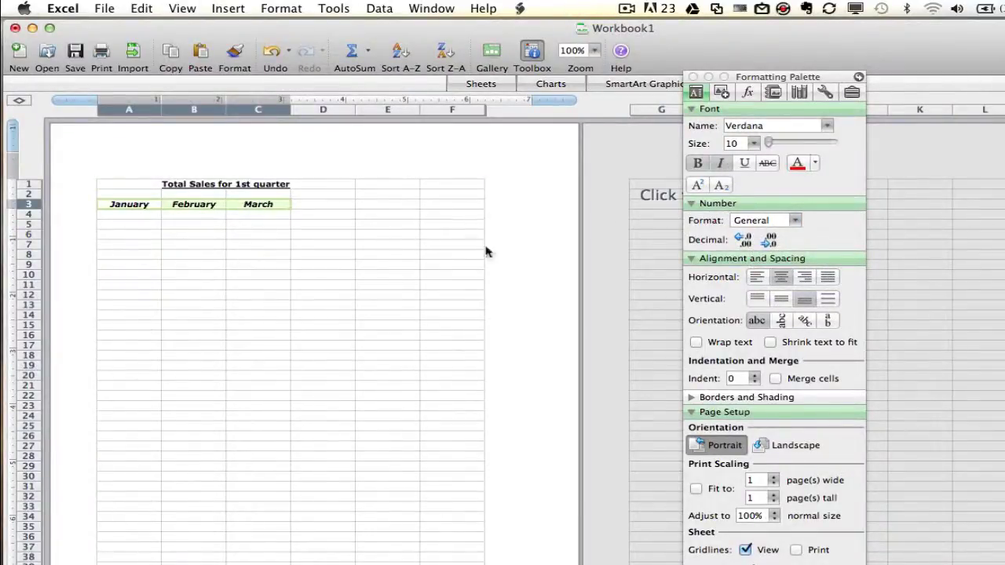
click(276, 285)
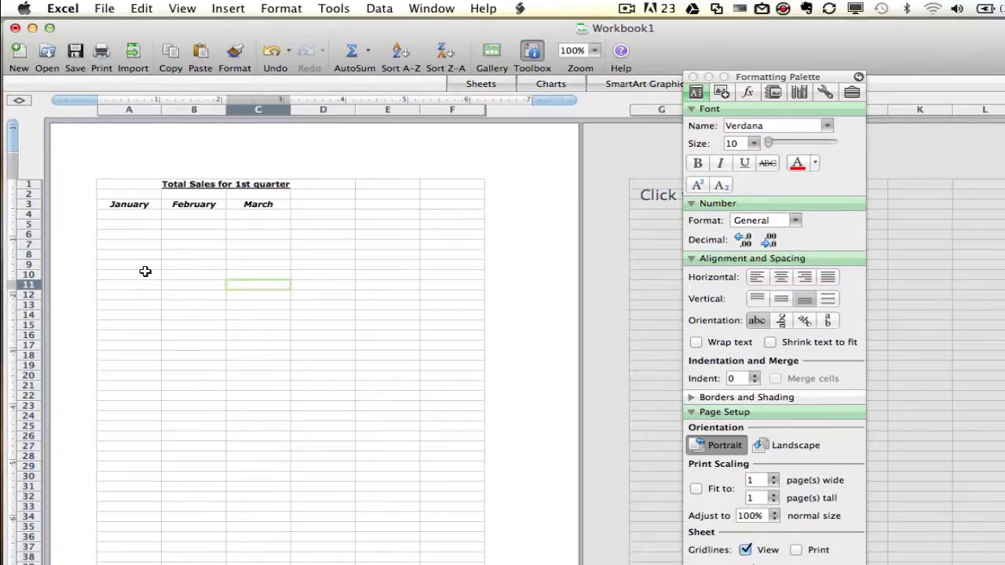
Step: Insert a blank column before the January column
click(135, 203)
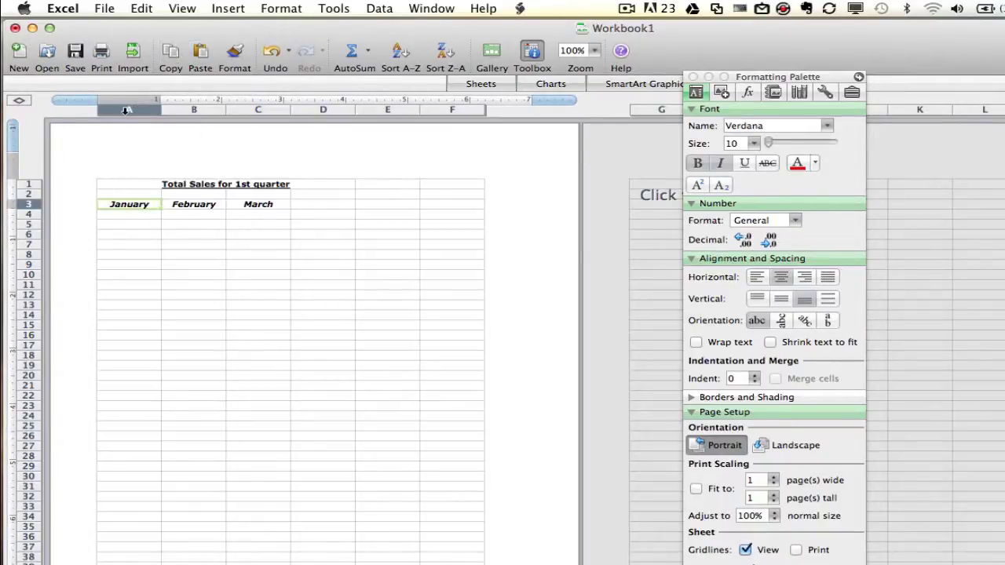
click(233, 9)
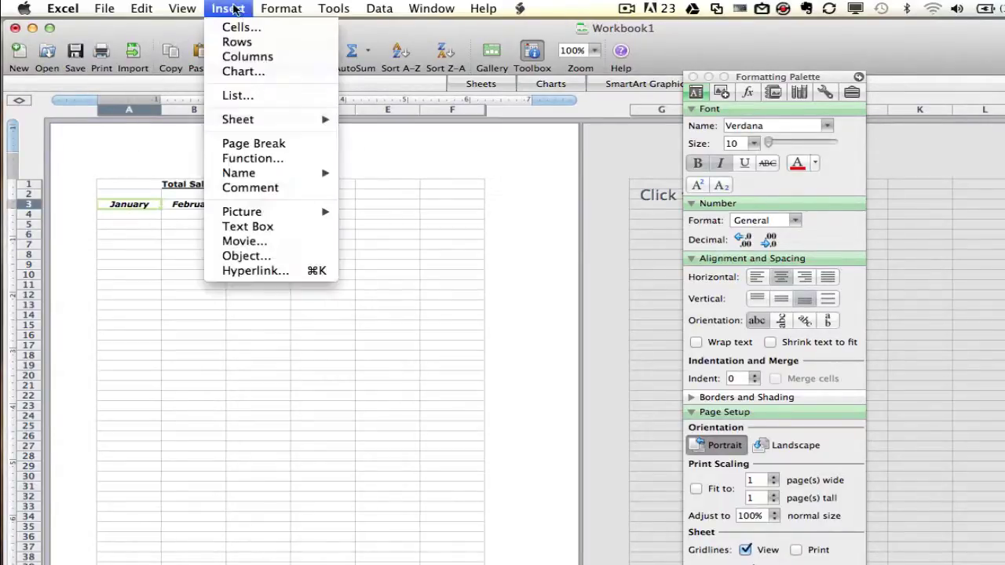
click(231, 58)
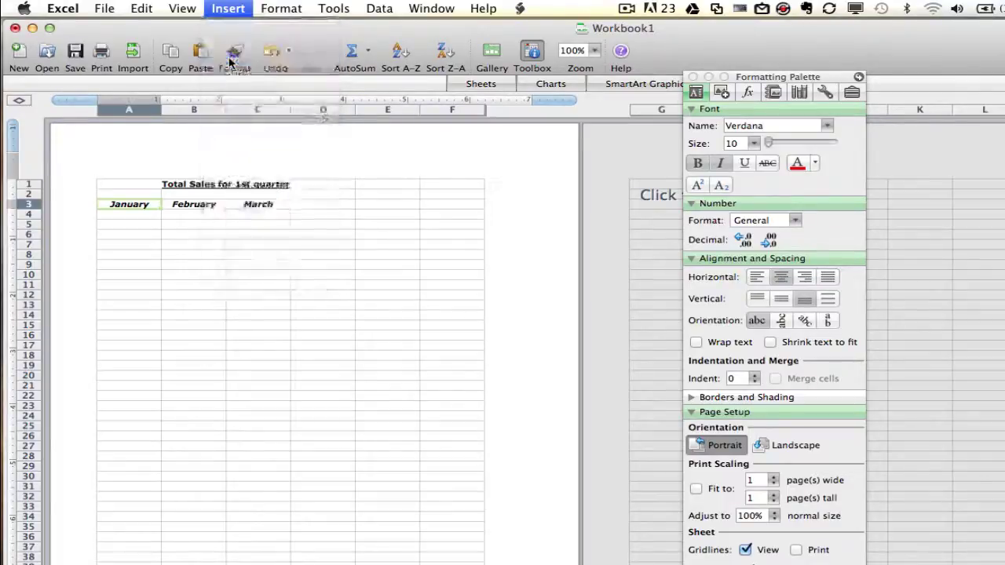
click(231, 58)
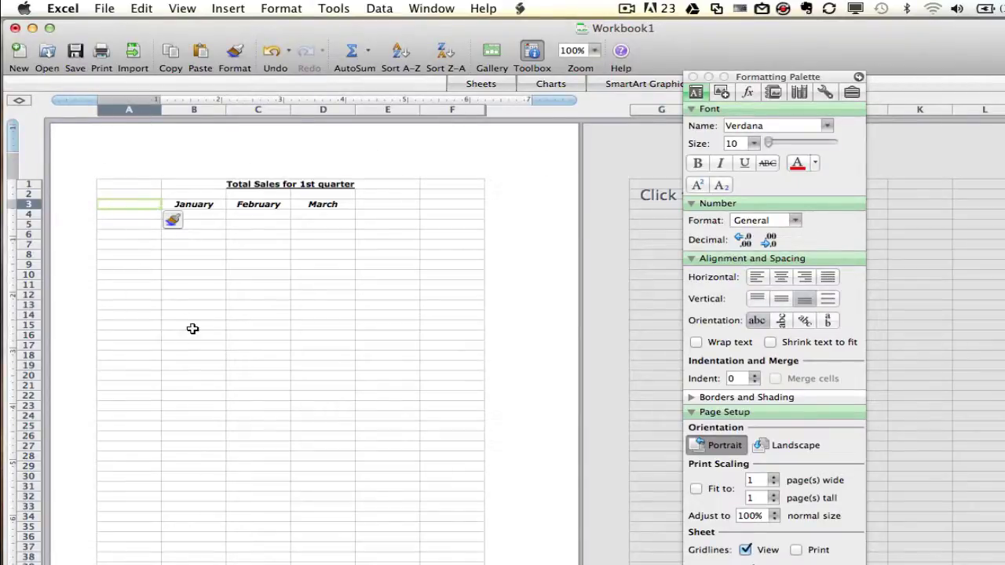
Step: Enter the product labels T-Shirts, Pants and Hoodies in cells A5 to A7
click(147, 226)
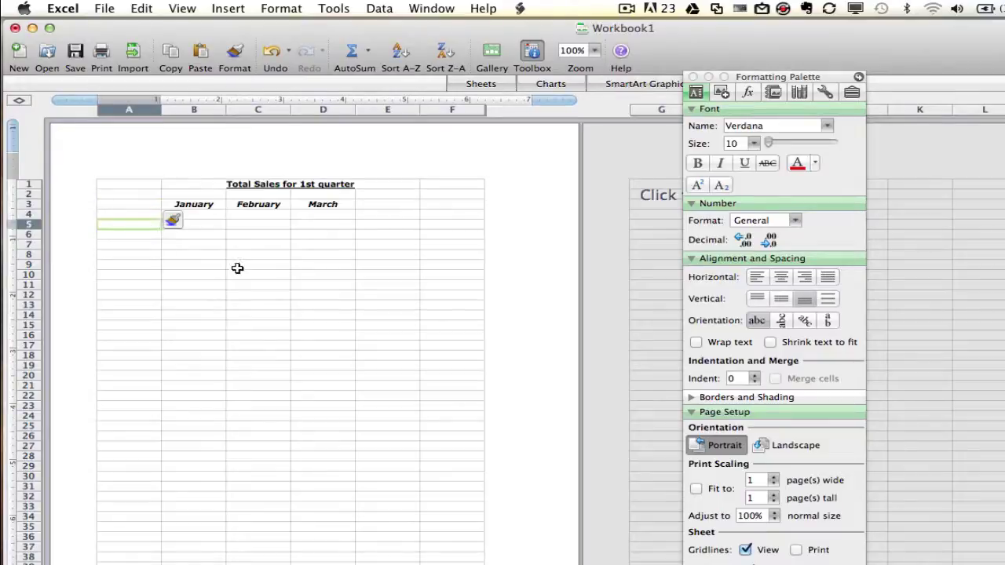
text(T)
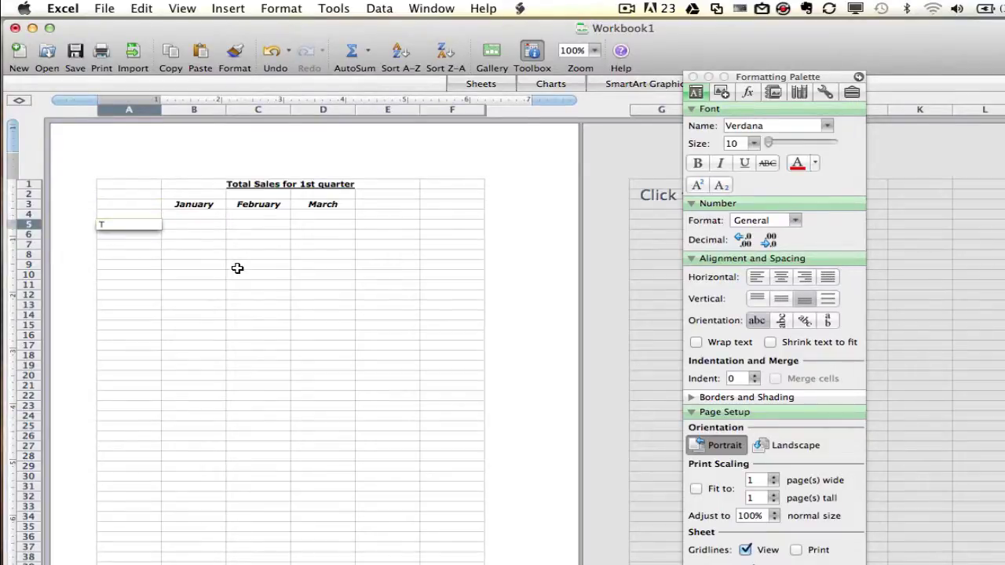
text(-Shirts)
key(Return)
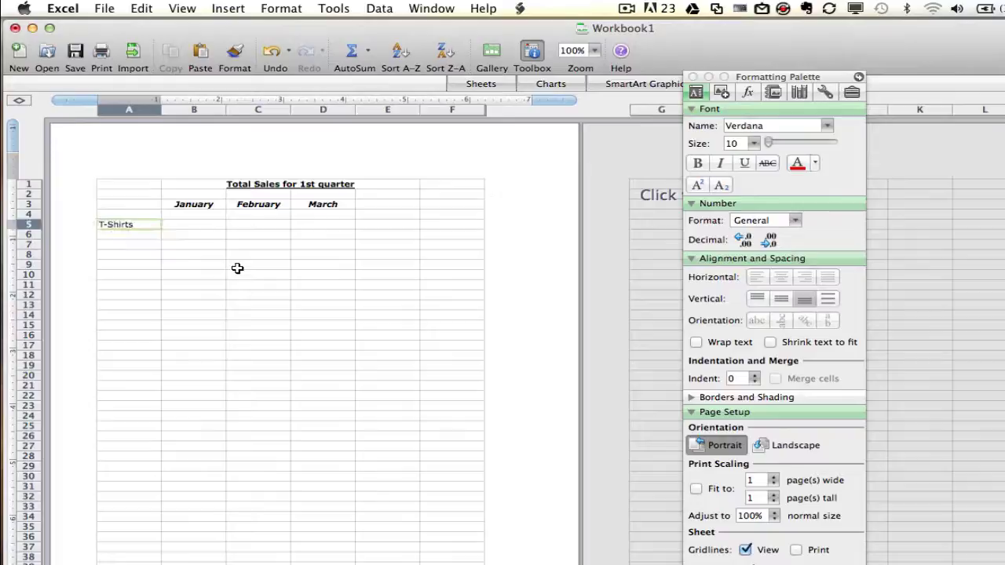
text(S)
text(a)
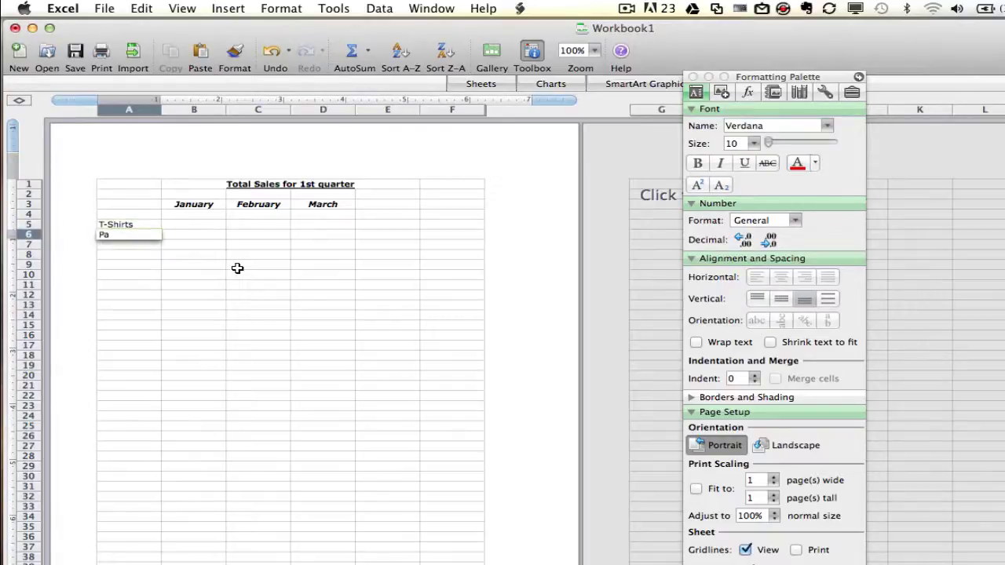
text(nts)
key(Return)
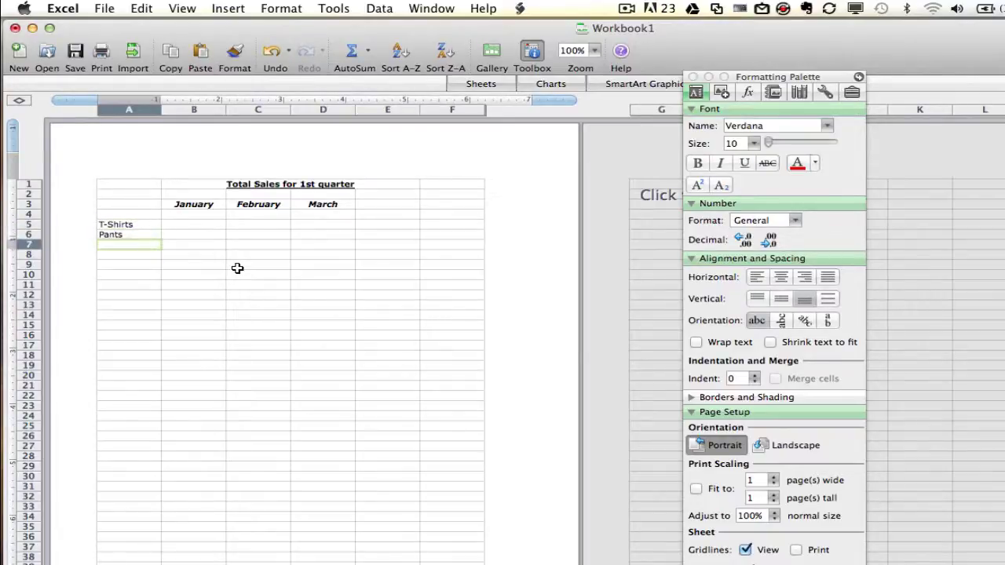
text(Hoodies)
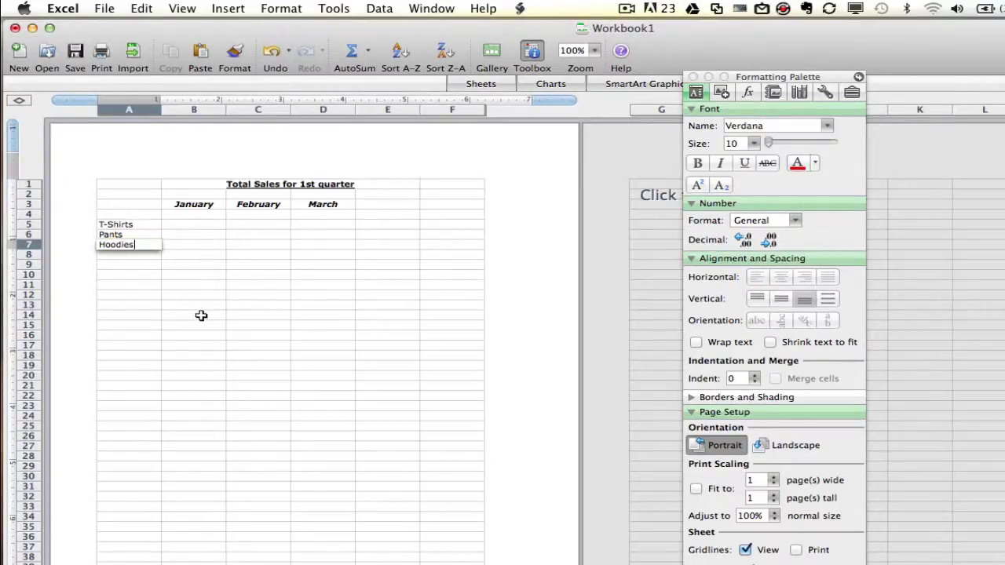
click(206, 225)
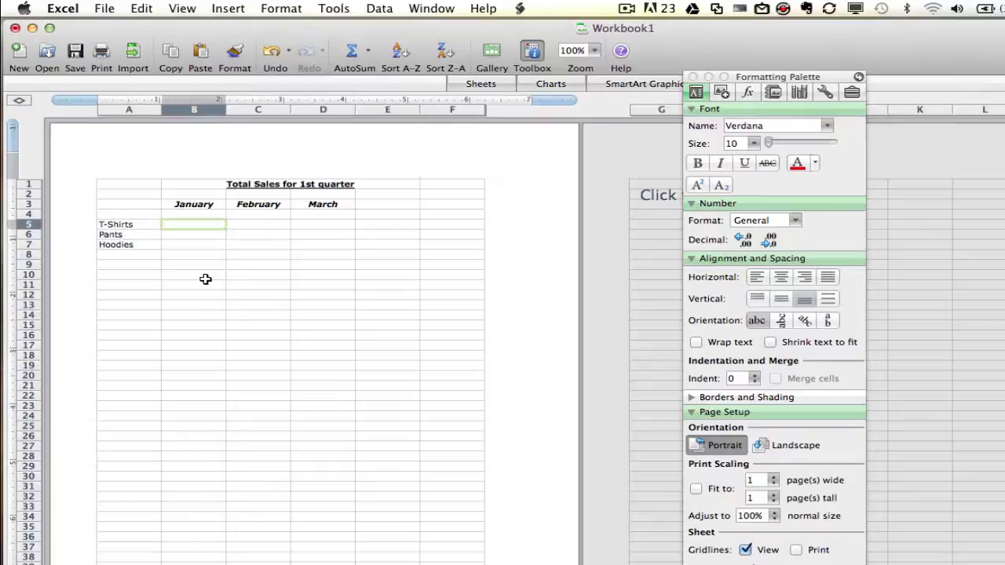
Step: Enter the T-Shirts sales for January to March as 220, 110 and 350 in cells B5 to D5
text(22)
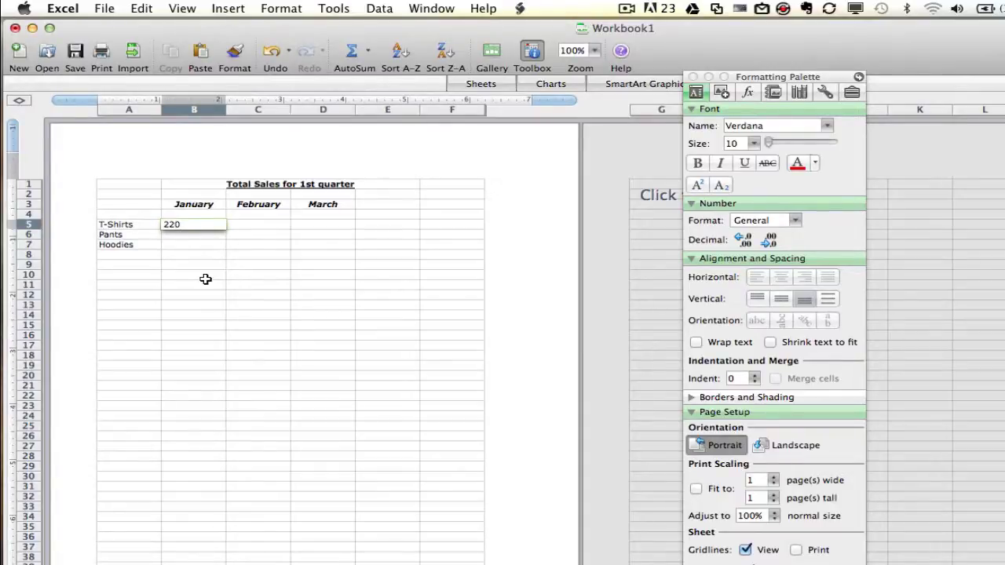
text(0)
key(Tab)
text(110)
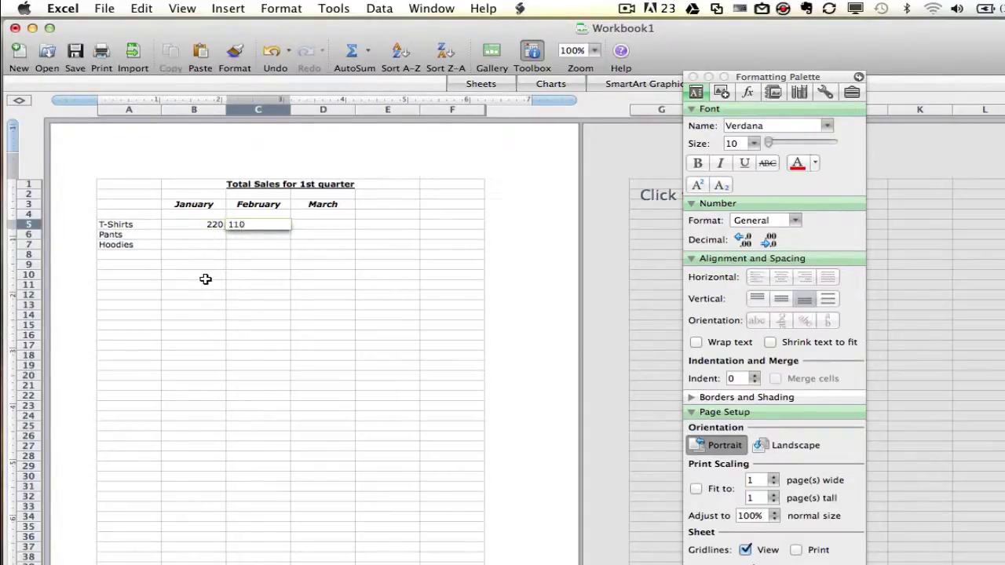
key(Tab)
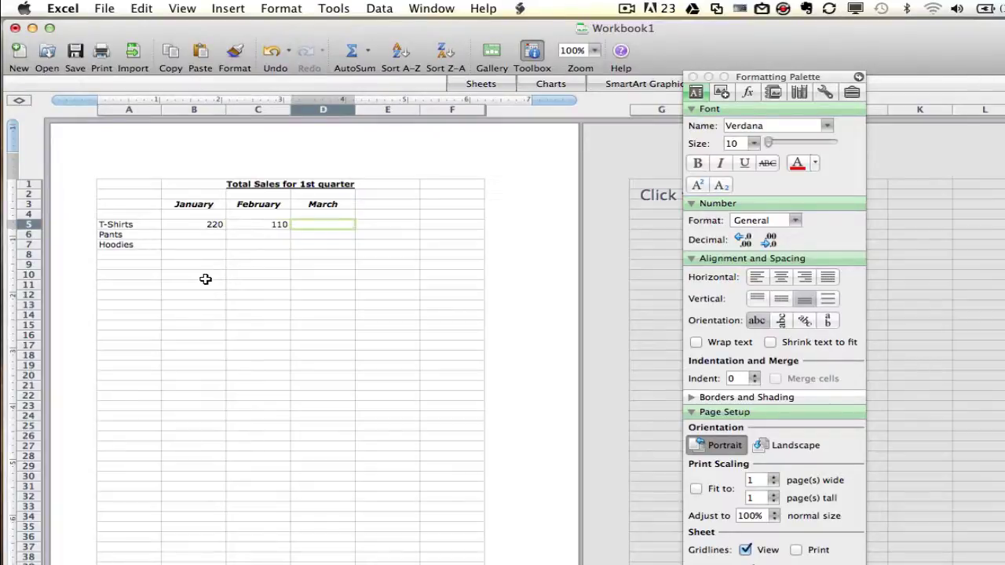
text(3)
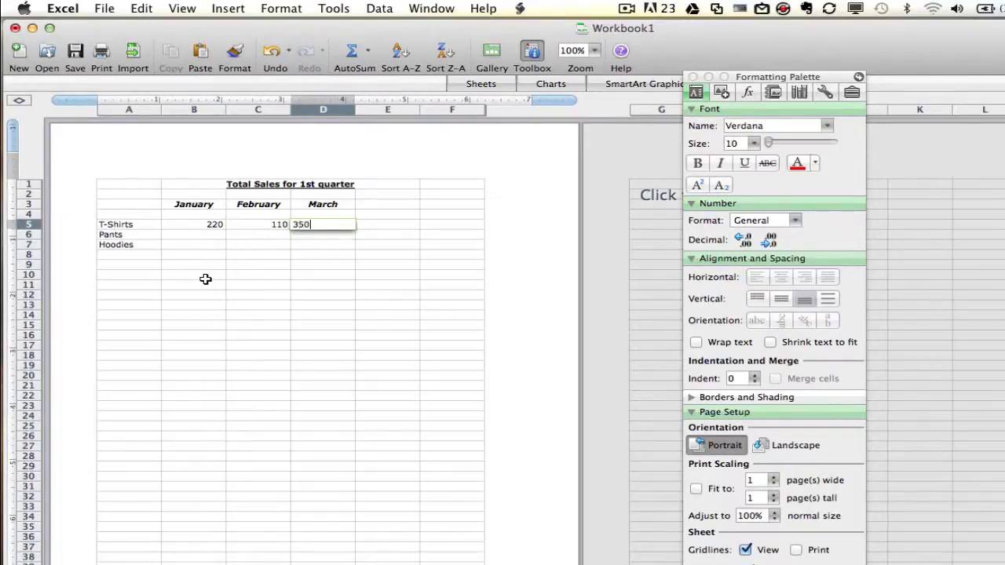
text(50)
Step: Enter the Pants sales for January to March as 110, 200 and 222 in cells B6 to D6
click(208, 236)
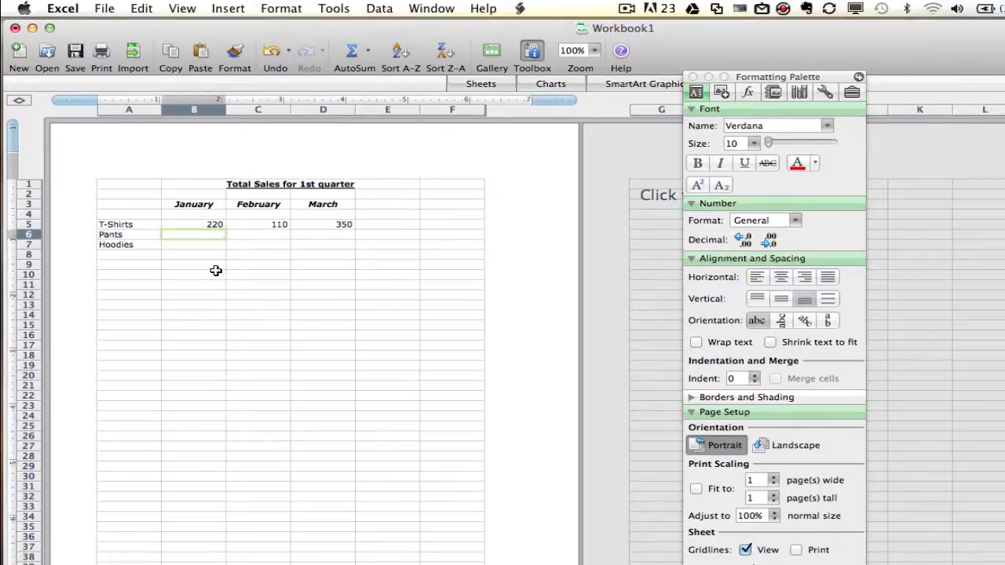
text(110)
key(Tab)
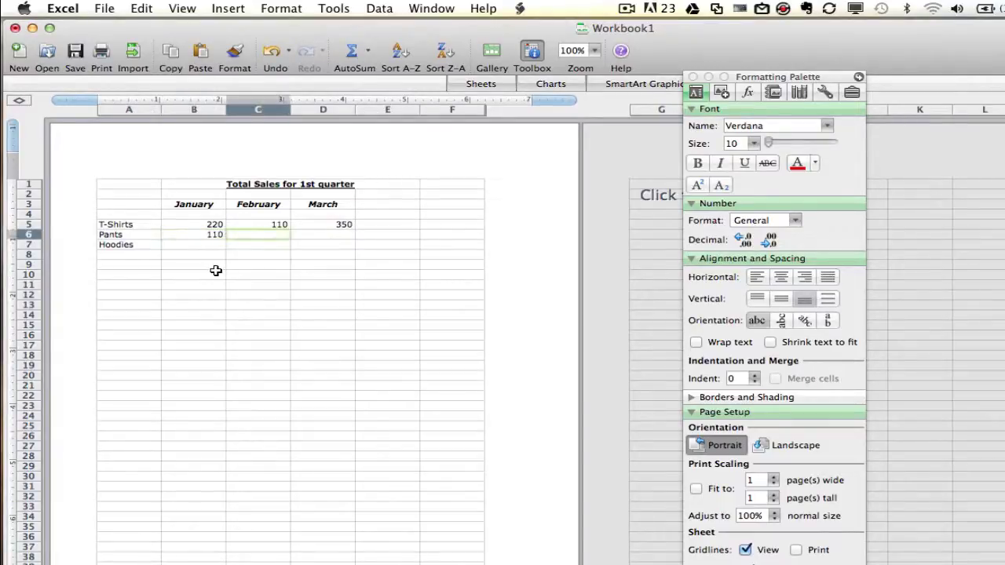
text(200)
key(Tab)
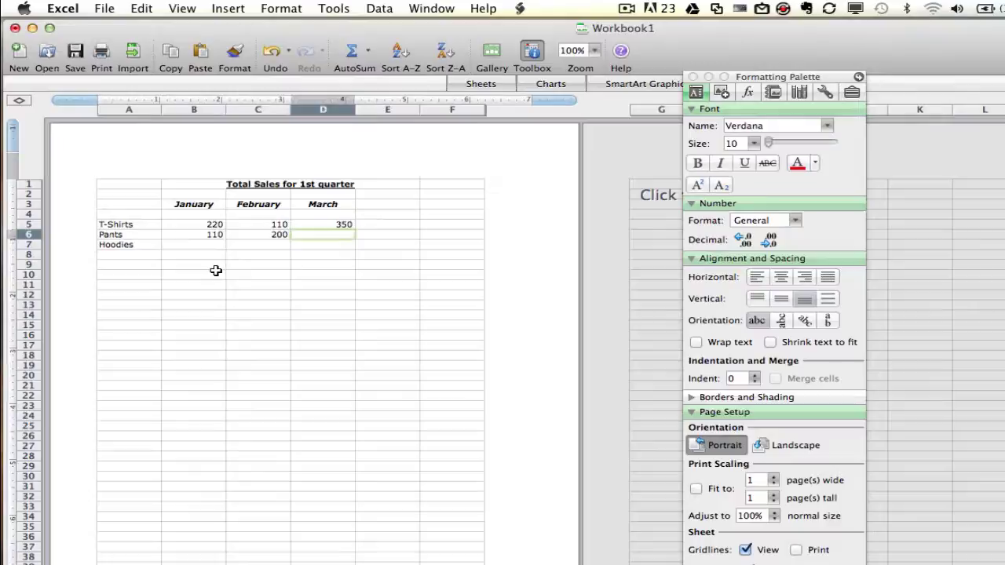
text(222)
key(Tab)
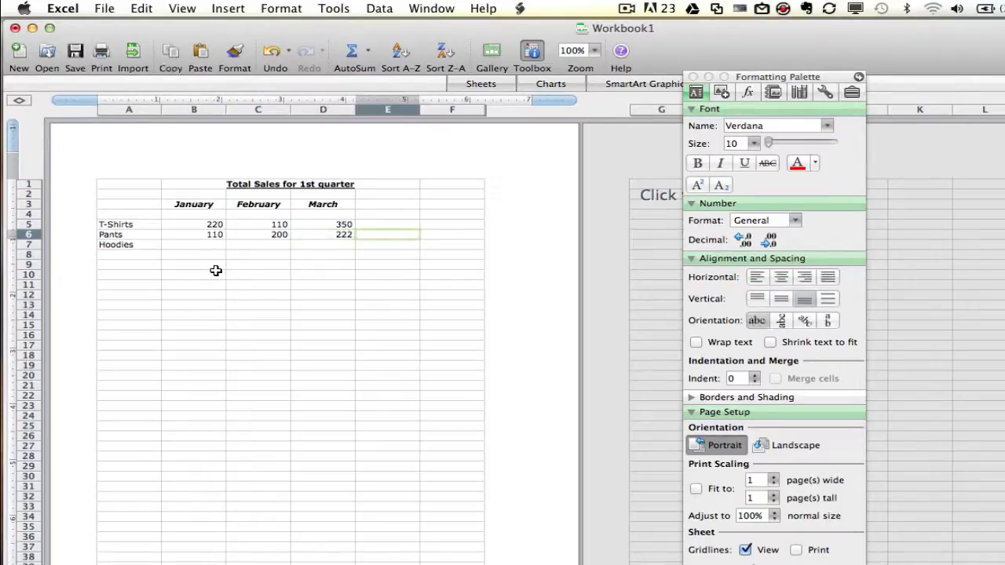
Step: Enter the Hoodies sales for January to March as 340, 205 and 300 in cells B7 to D7
click(218, 245)
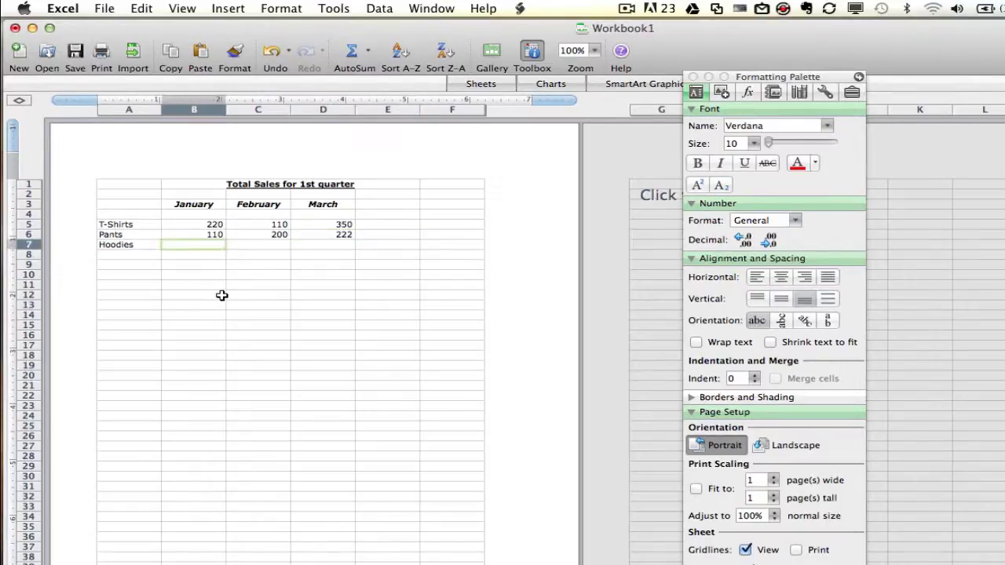
text(340)
key(Tab)
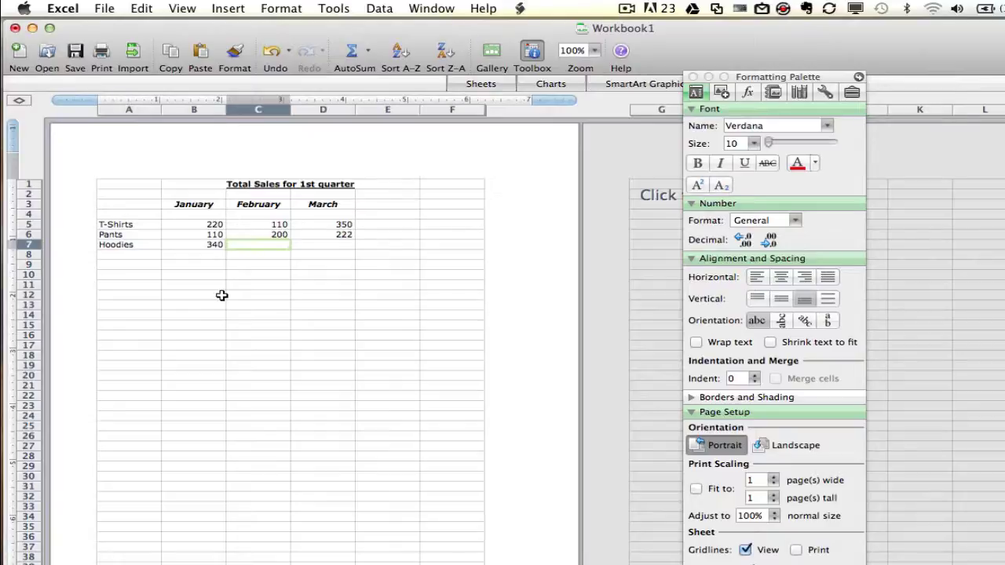
text(2)
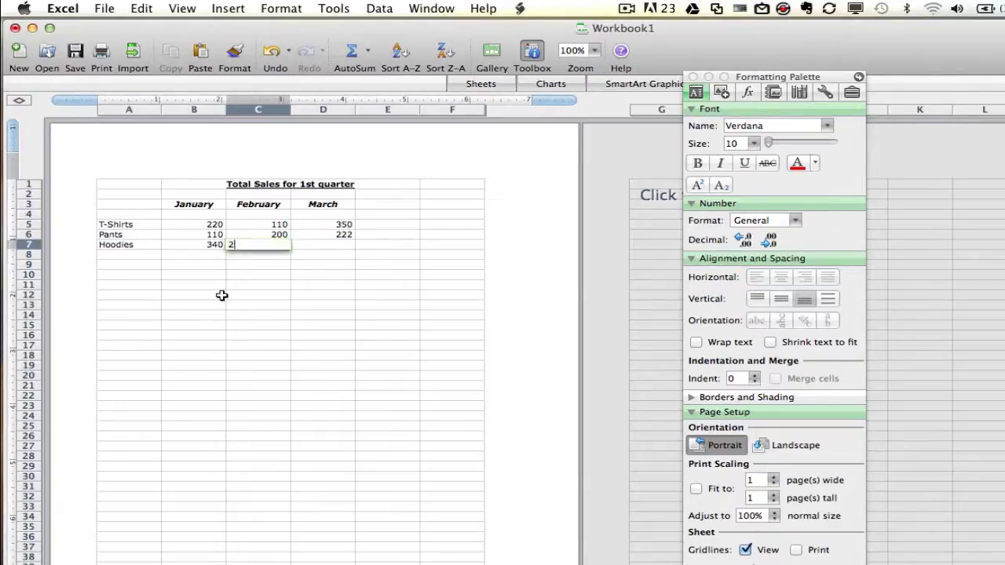
text(05)
key(Tab)
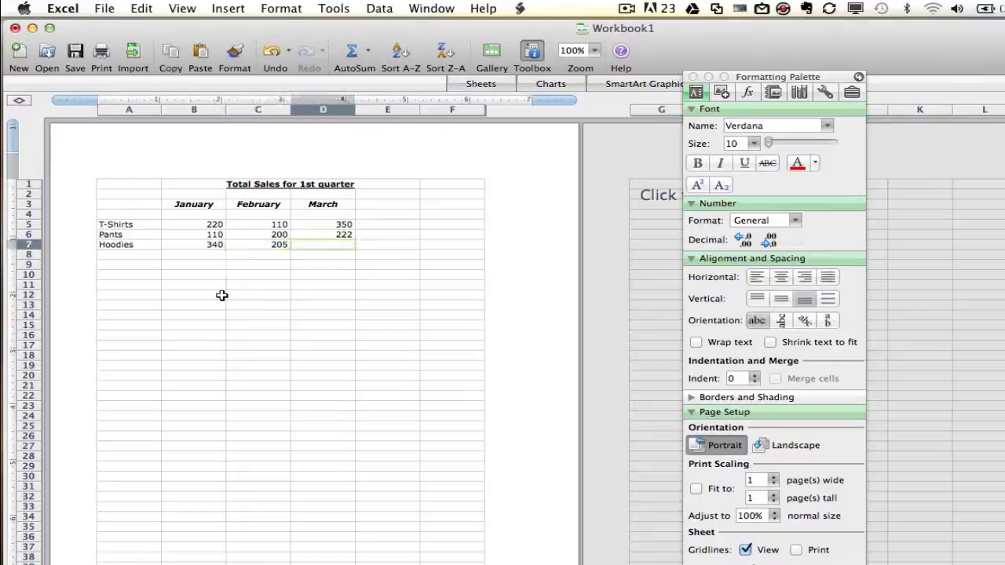
text(300)
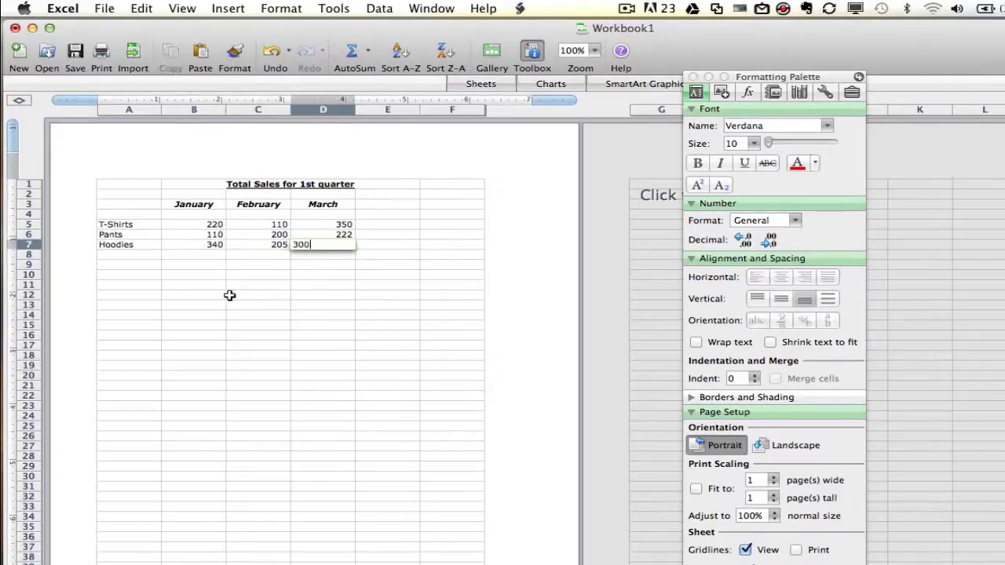
click(247, 295)
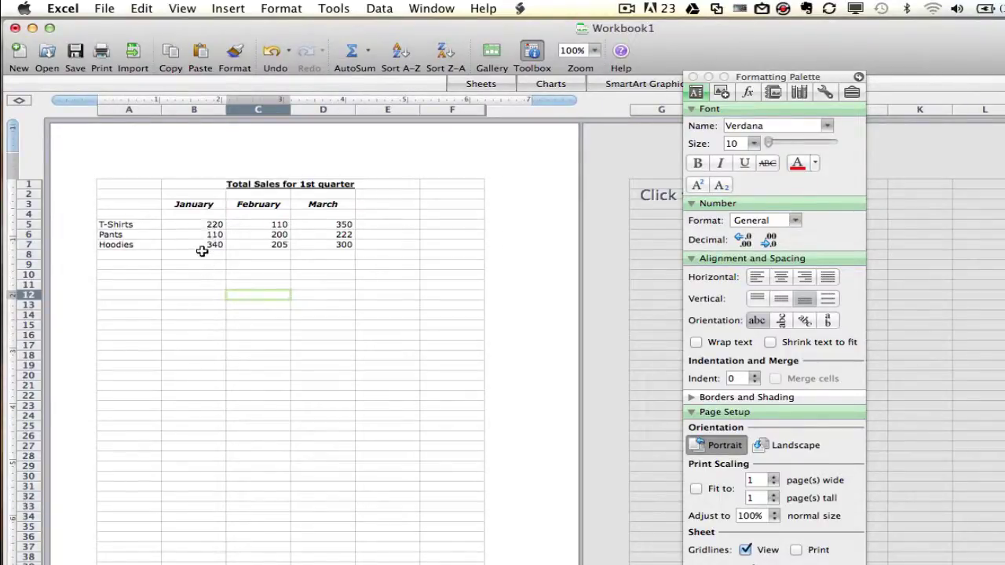
Step: AutoSum the January sales into B8 and fill the formula across to D8 for February and March
drag(212, 225, 220, 255)
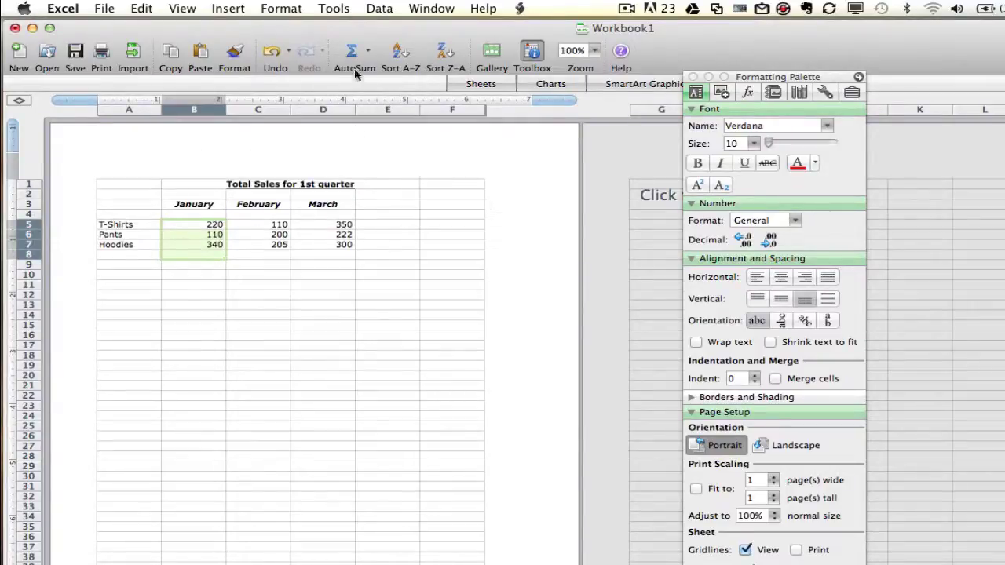
click(354, 55)
click(242, 256)
click(212, 256)
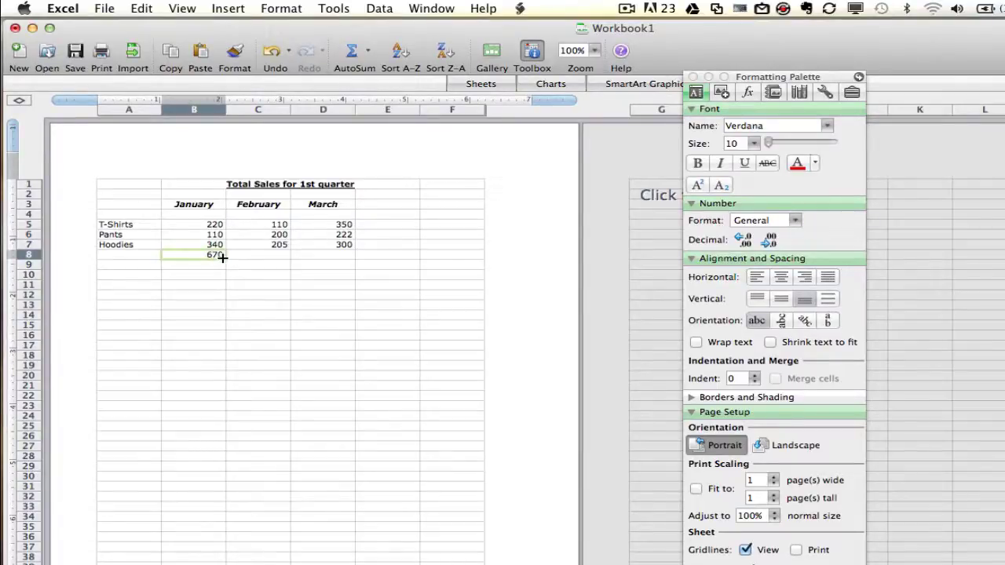
drag(262, 262, 320, 258)
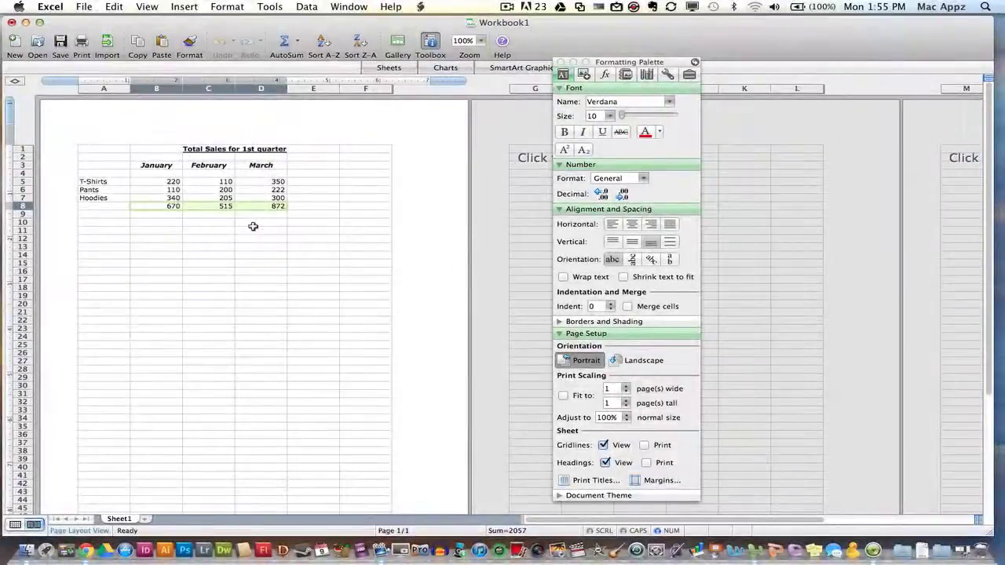
click(174, 207)
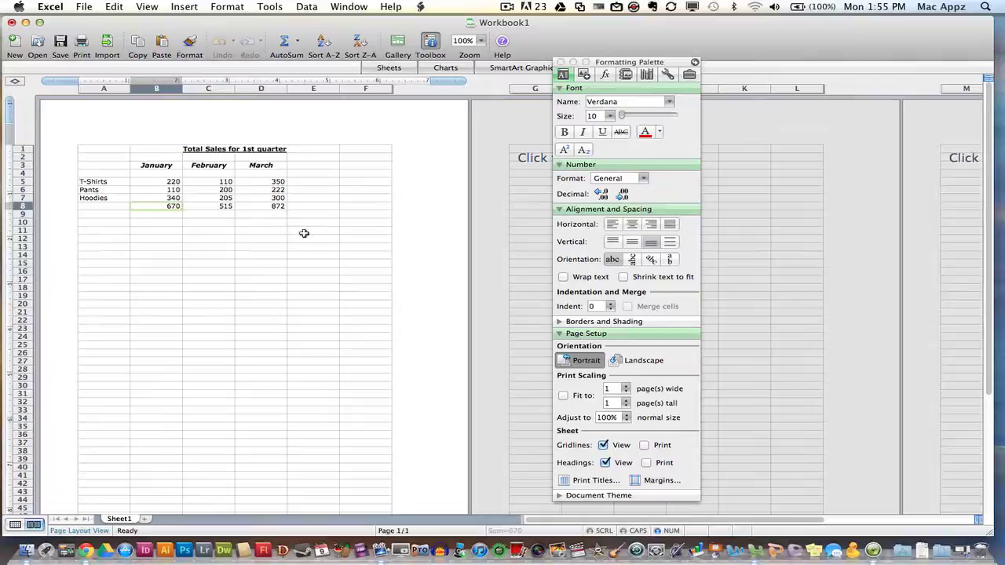
Step: Add the heading Total in cell E3, beside the March heading
click(312, 166)
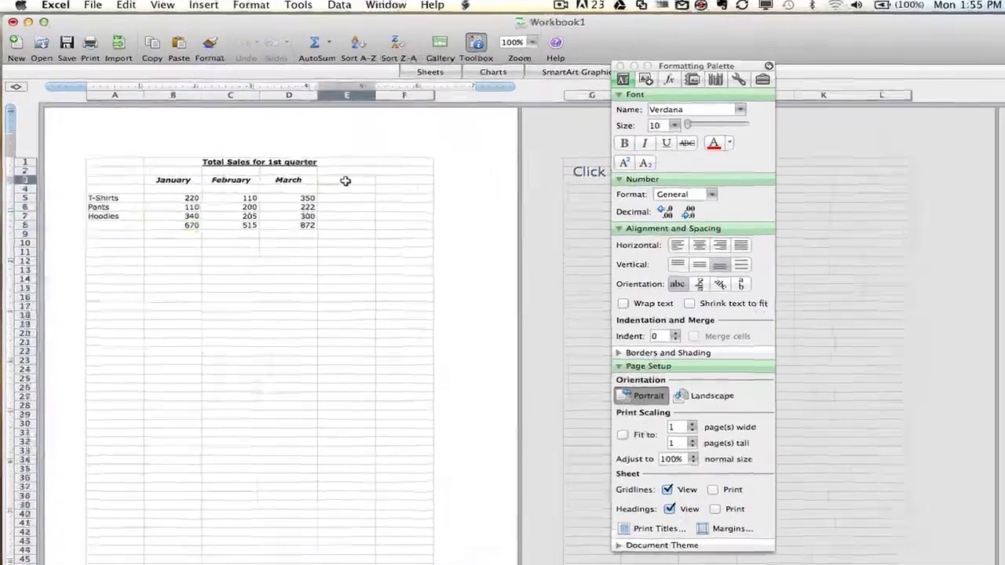
text(Total)
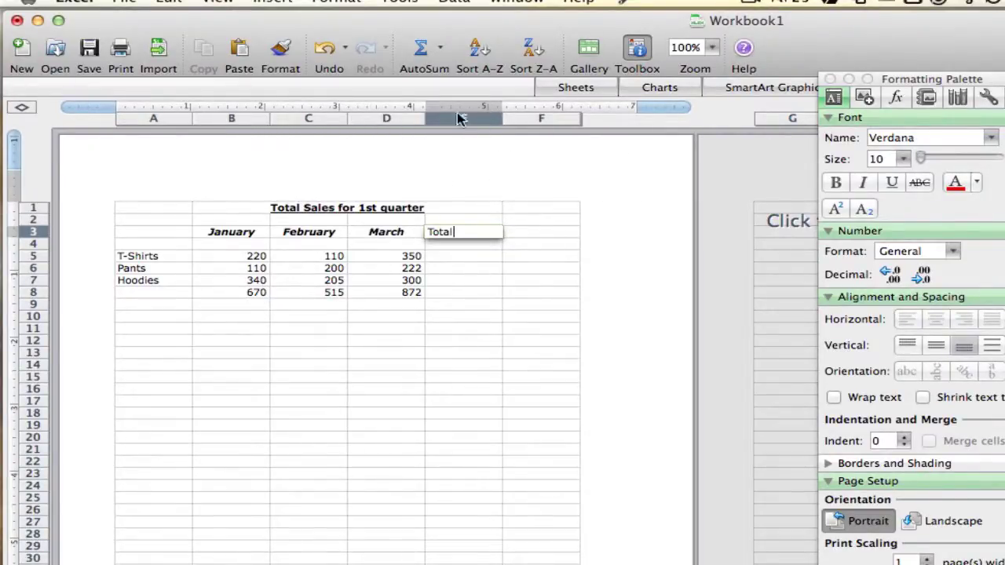
click(460, 257)
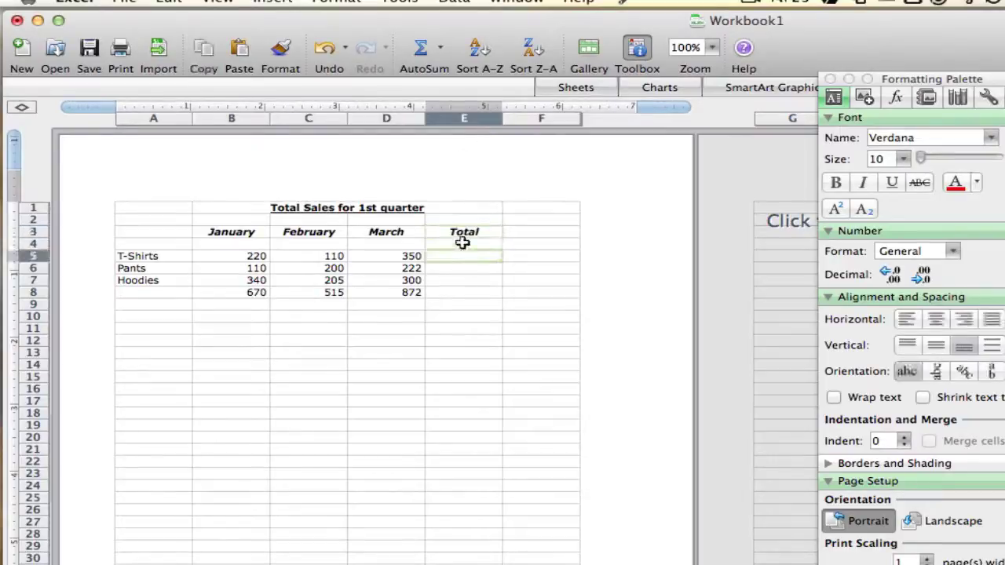
click(464, 232)
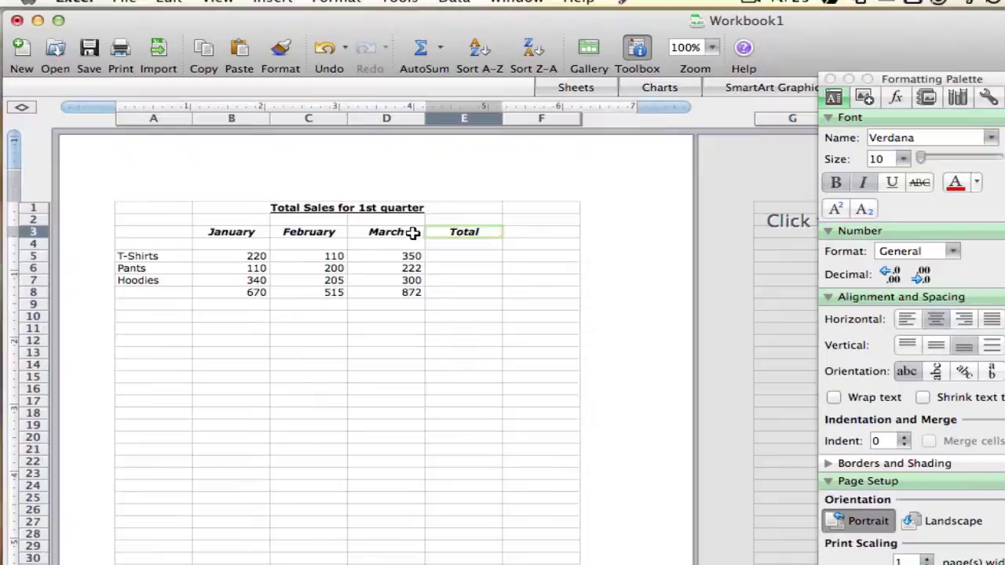
Step: AutoSum the T-Shirts row into E5 and fill the formula down the Total column to E8
click(456, 257)
drag(267, 258, 453, 256)
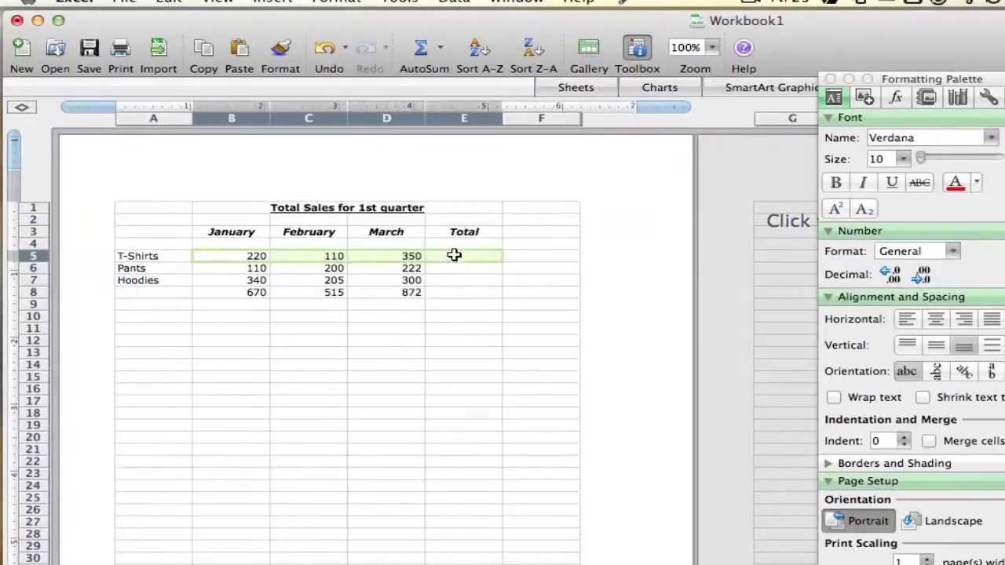
click(422, 51)
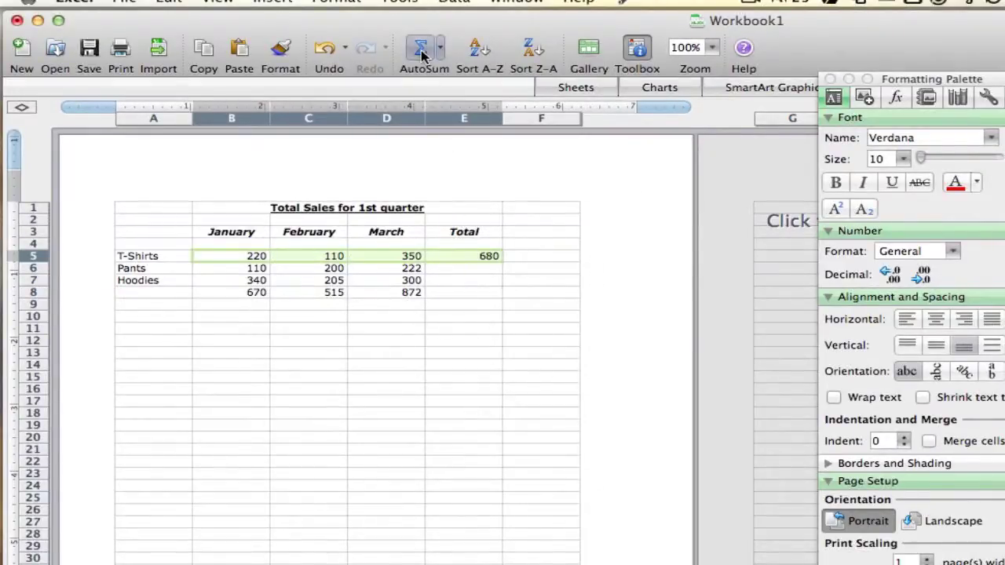
click(485, 280)
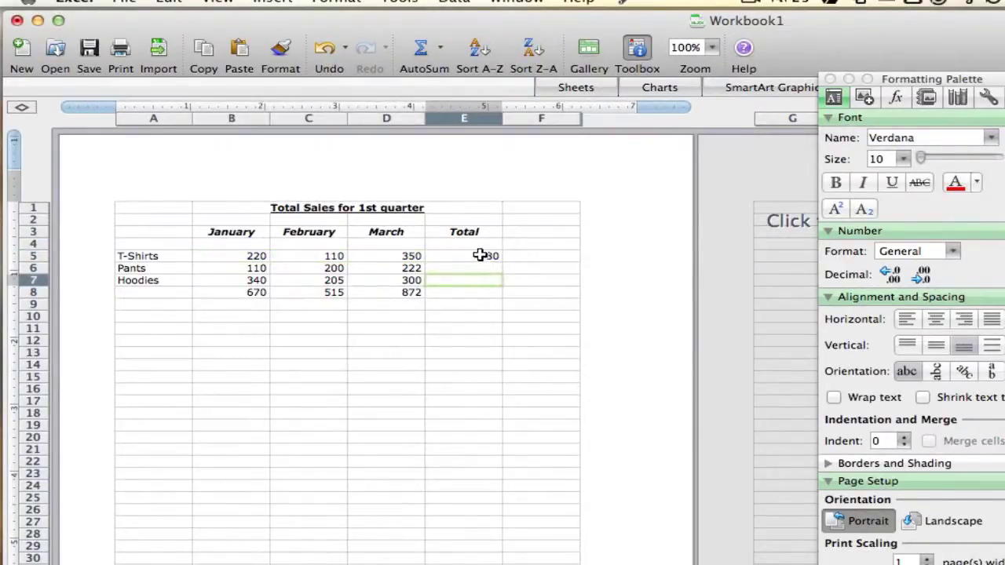
click(480, 255)
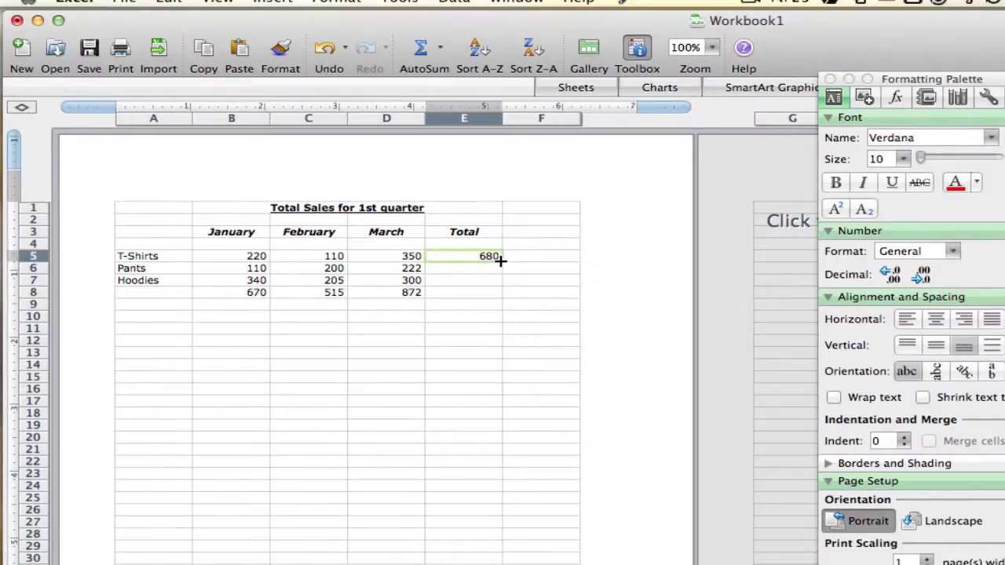
drag(499, 261, 497, 295)
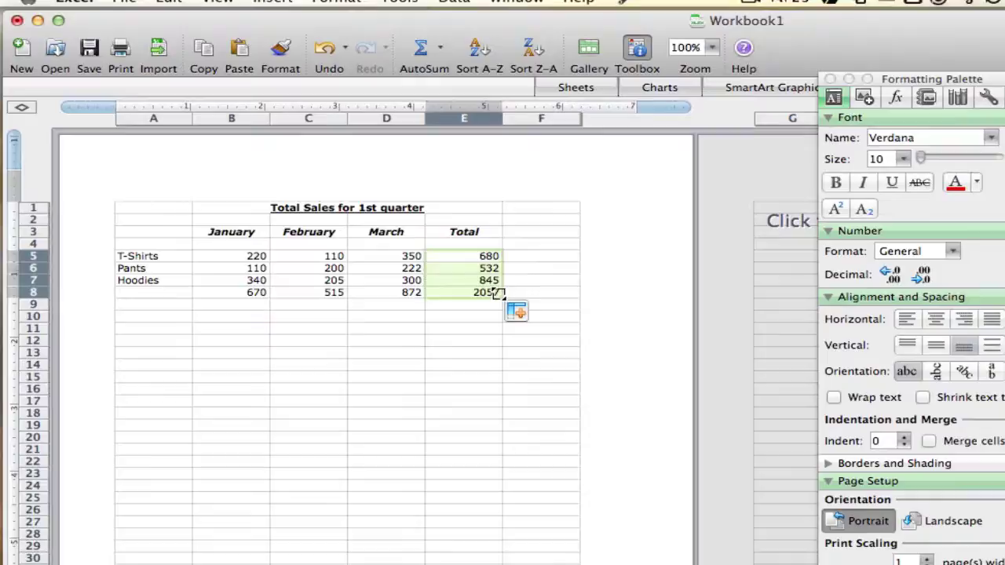
click(470, 319)
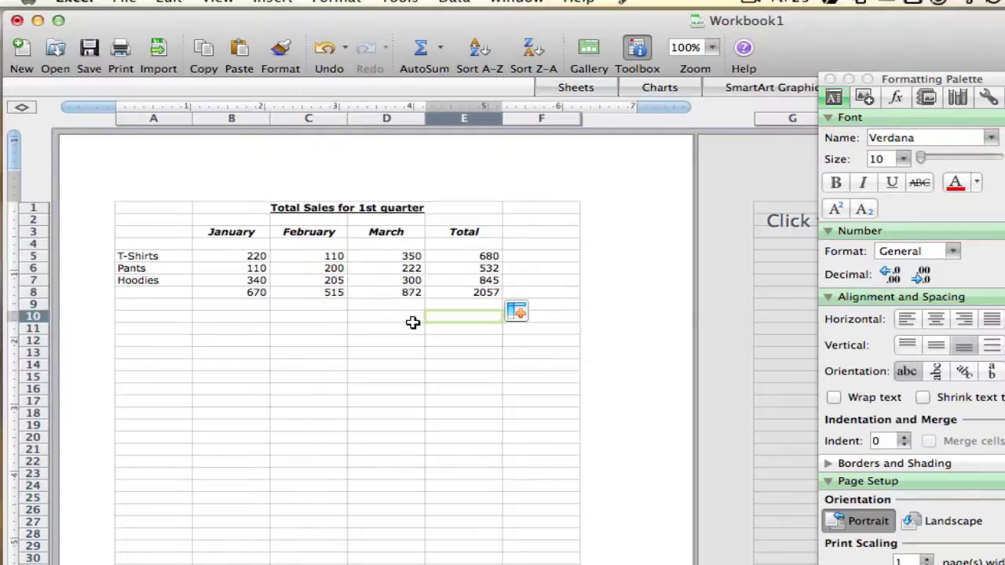
click(444, 332)
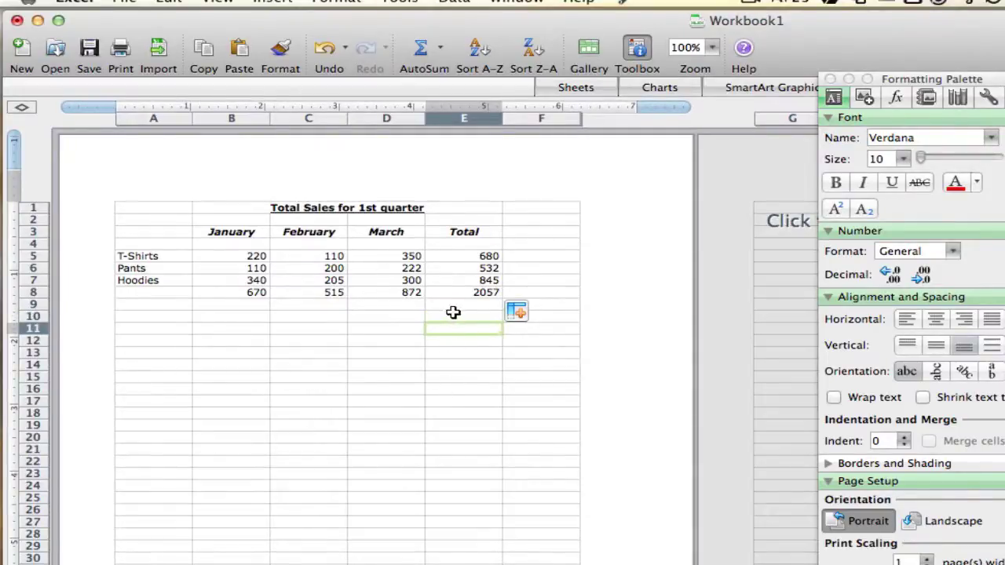
Step: Shade the monthly totals row from A8 to E8 yellow
drag(180, 294, 487, 292)
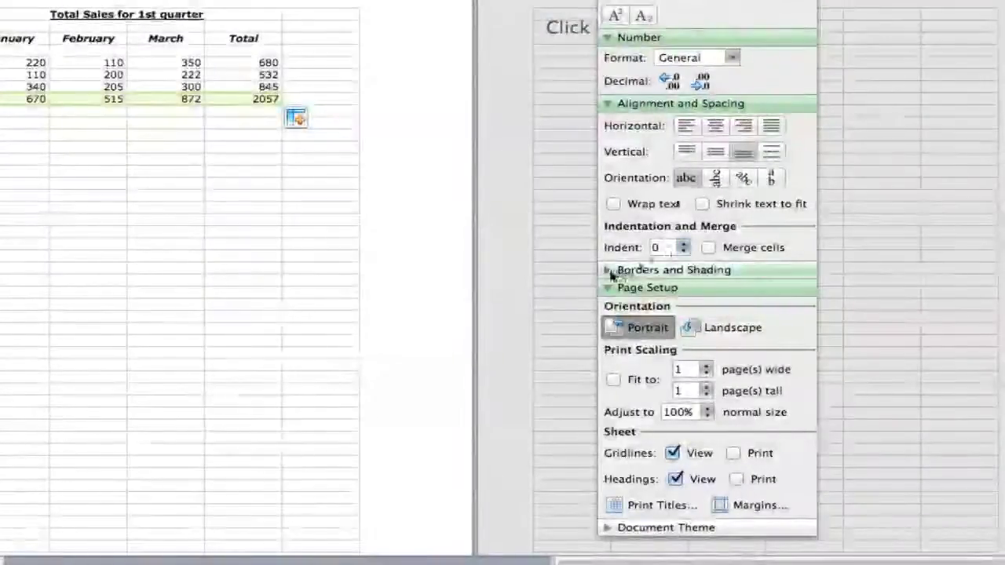
click(609, 270)
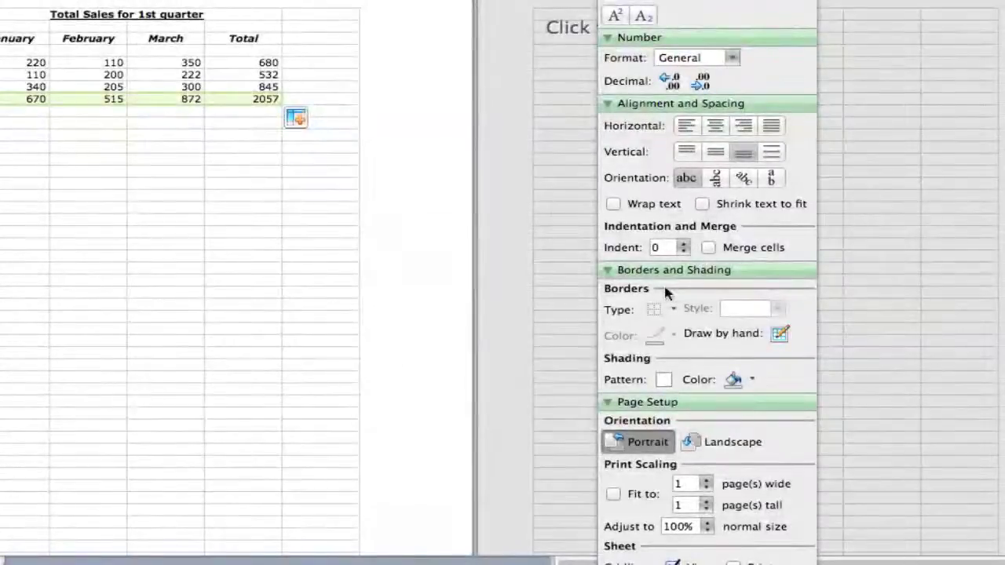
click(752, 382)
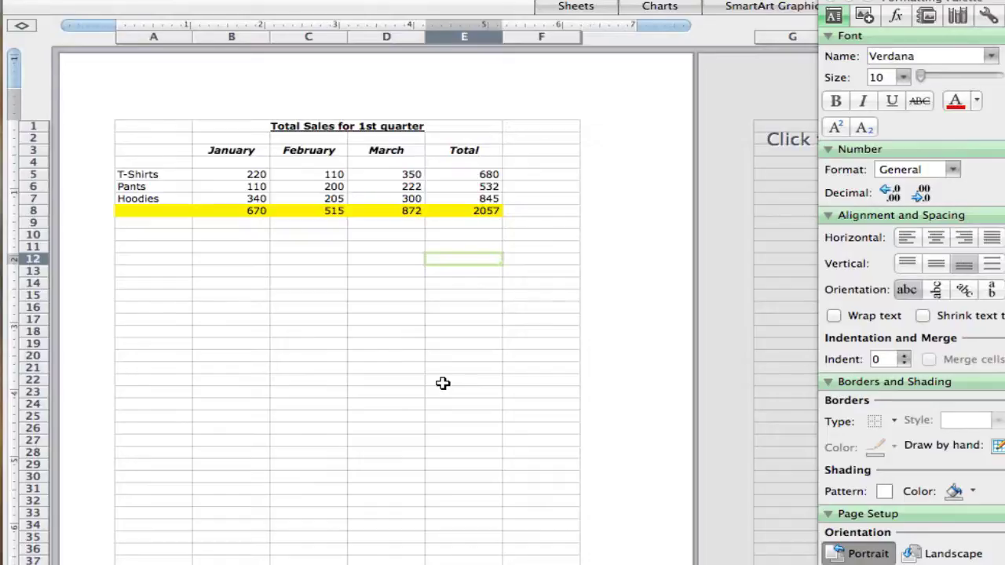
Step: Enter the numbers 55 and 45 in cells B12 and B13, below the sales table
click(252, 260)
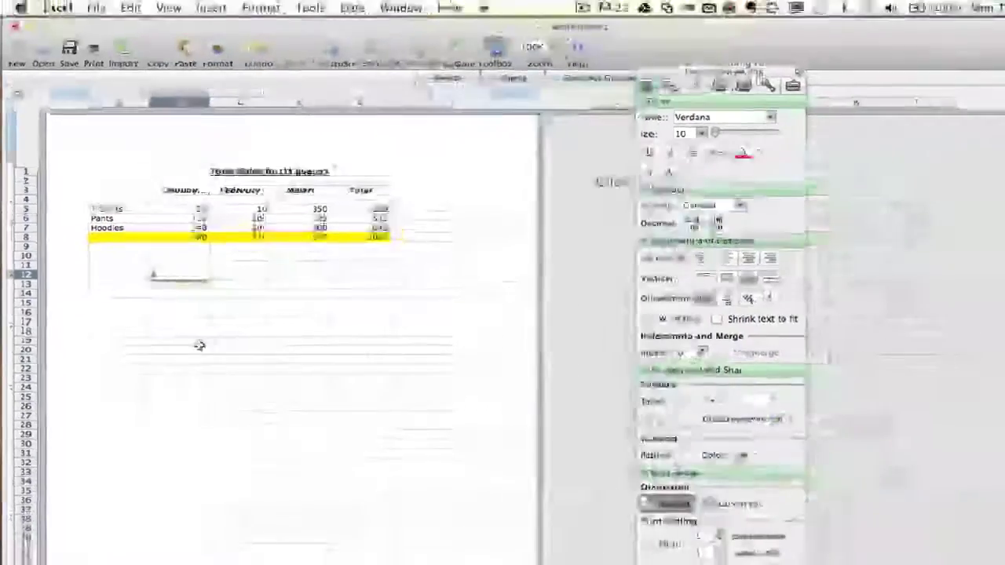
text(55)
key(Return)
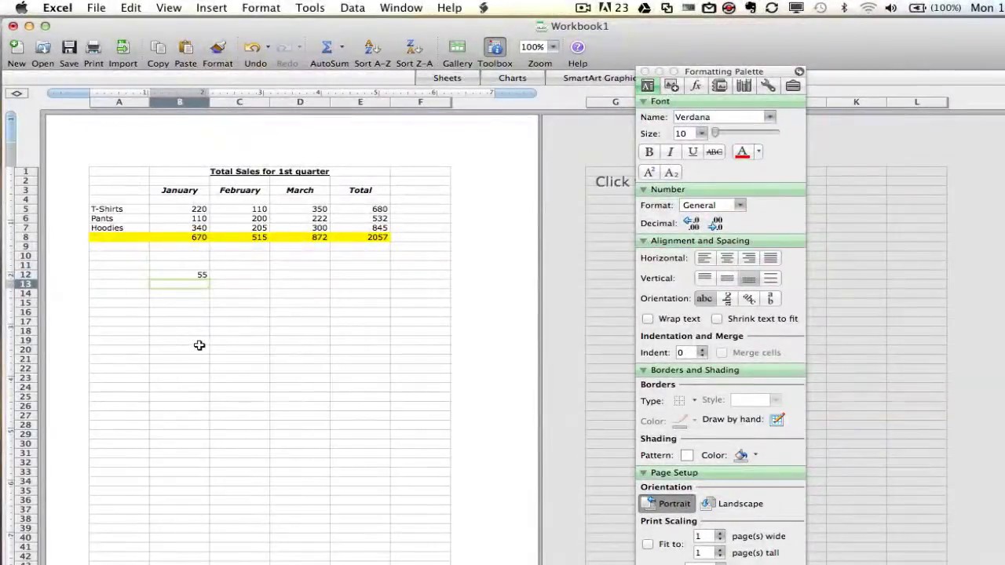
text(45)
key(Return)
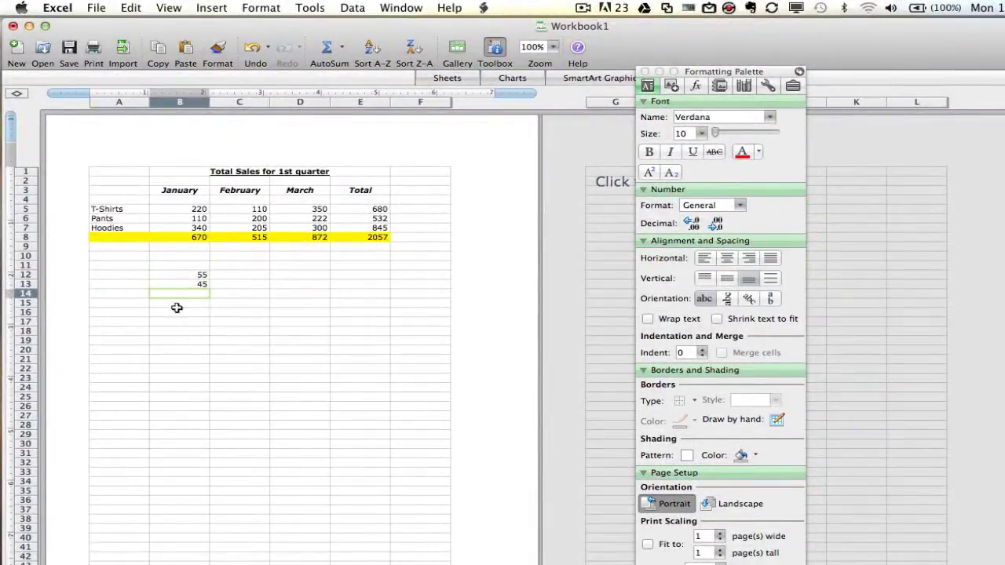
Step: Open the full function list for cells B12 to B14 and look through the available functions, from the recently used to the database ones
drag(185, 277, 161, 294)
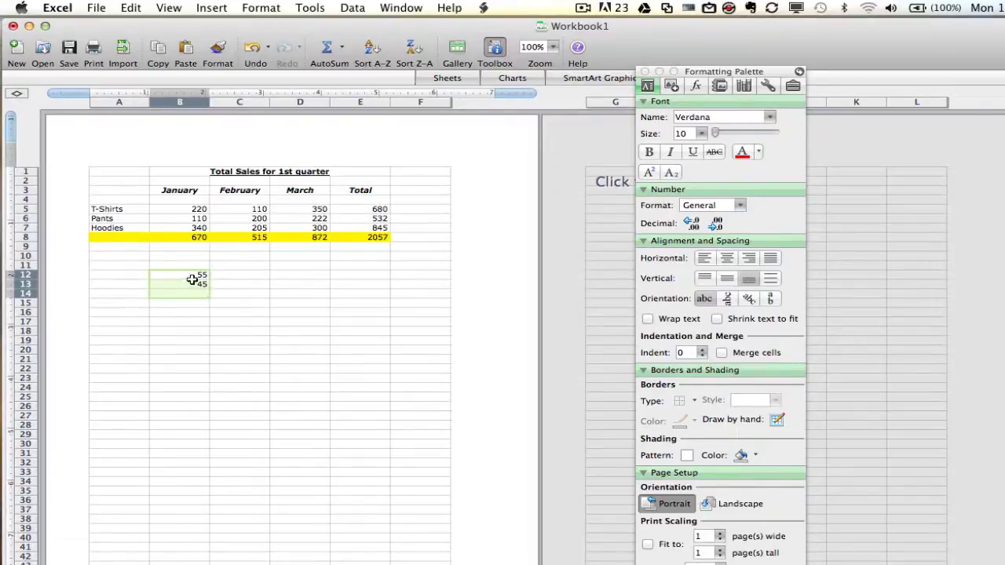
click(326, 49)
click(343, 48)
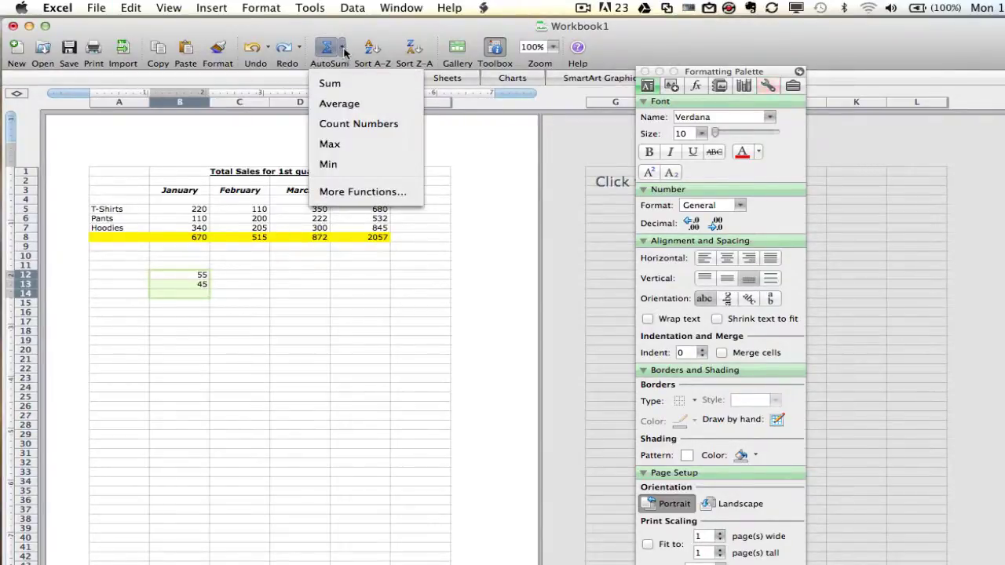
click(341, 191)
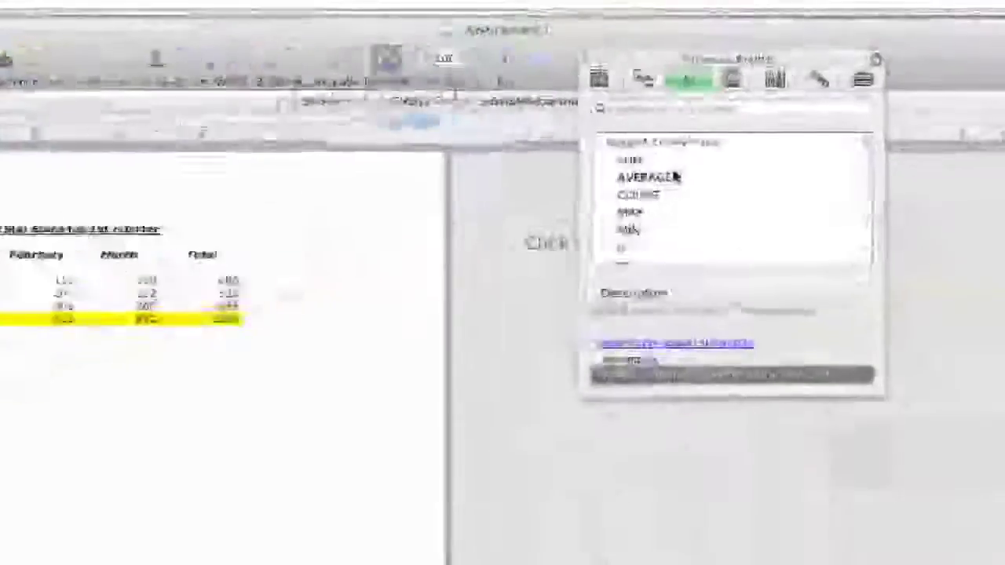
scroll(703, 158, down, 1)
scroll(657, 188, up, 2)
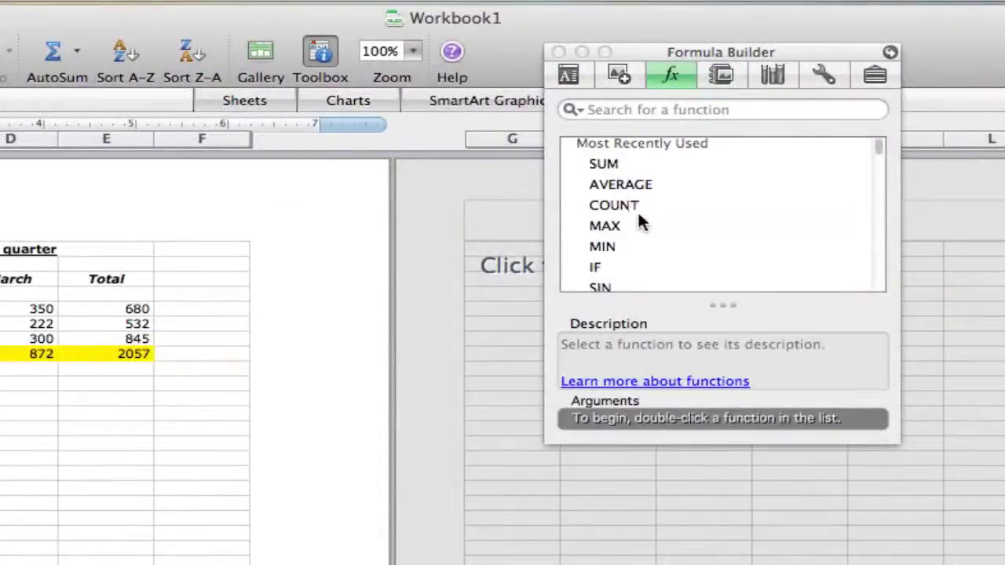
scroll(635, 235, down, 5)
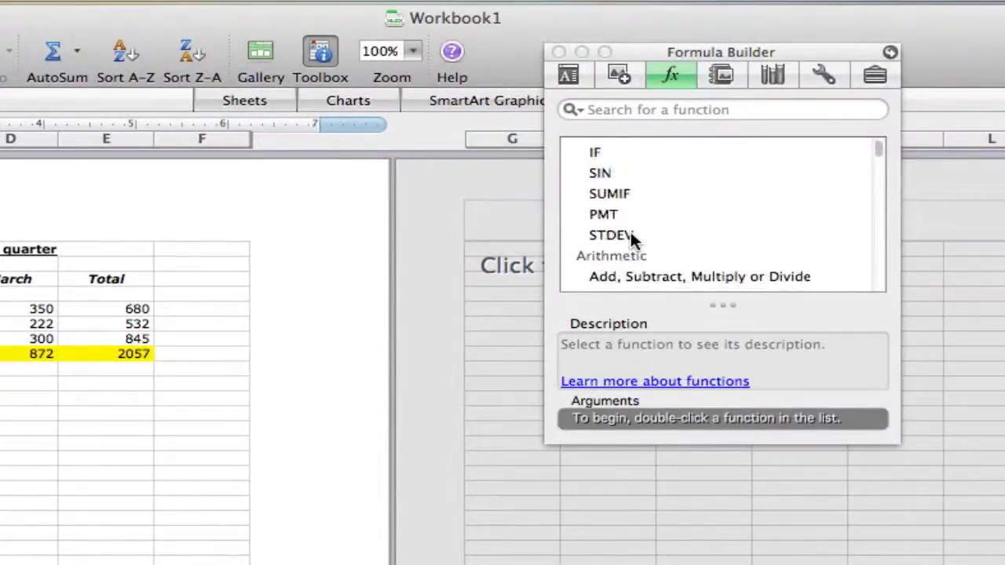
scroll(662, 225, down, 2)
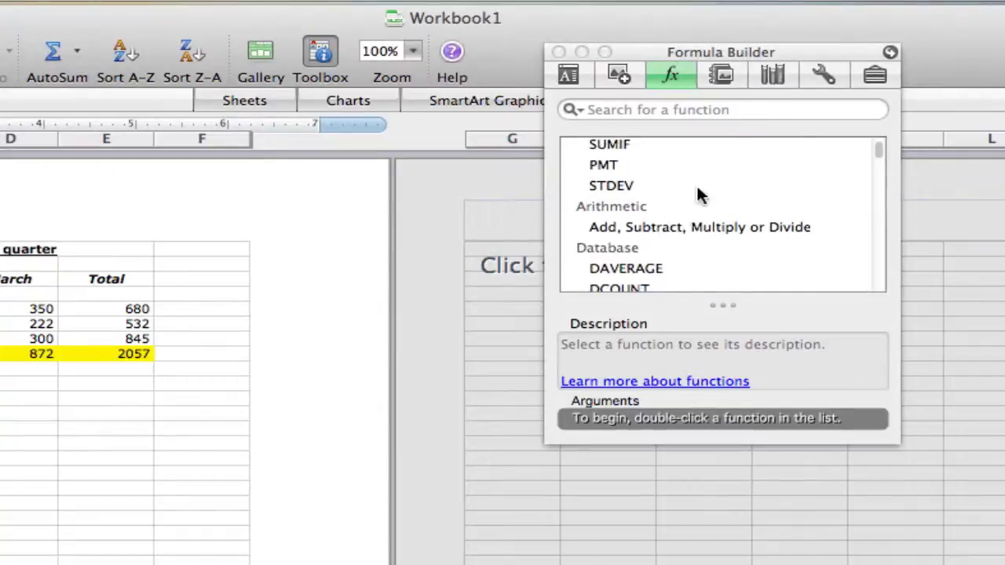
scroll(699, 196, down, 3)
scroll(689, 200, down, 3)
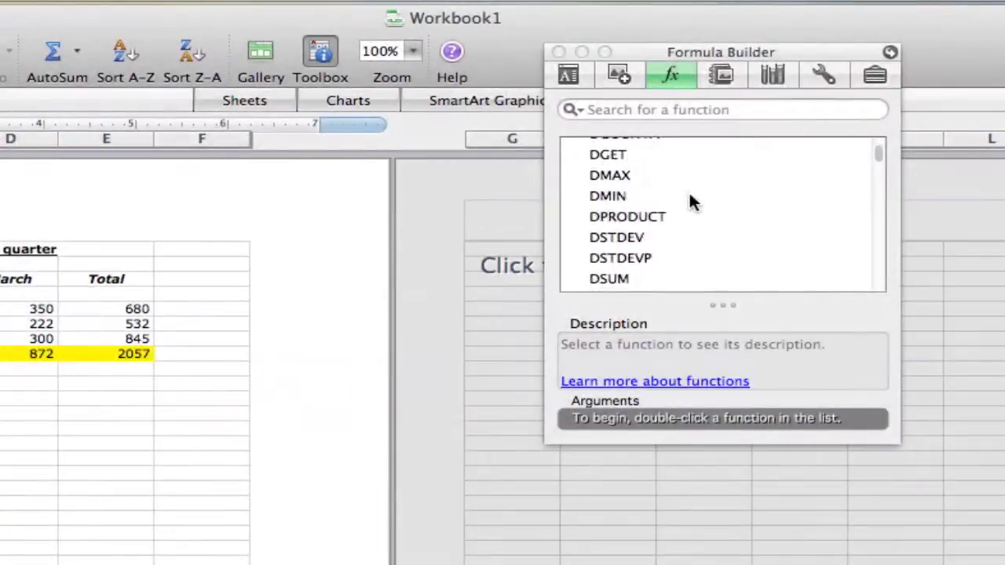
scroll(691, 203, up, 12)
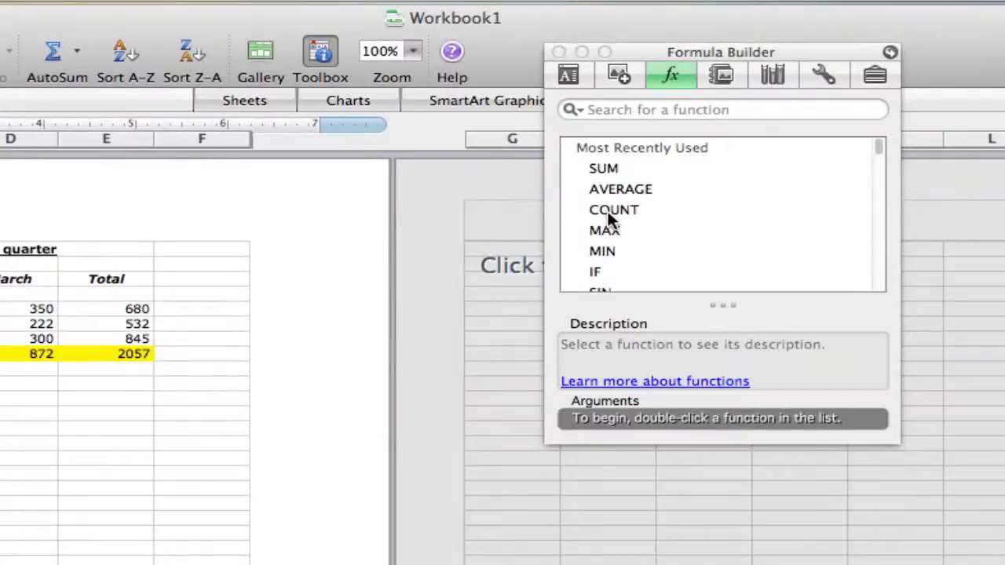
Step: Try to add an AVERAGE formula to cell B12 with the Formula Builder
click(617, 190)
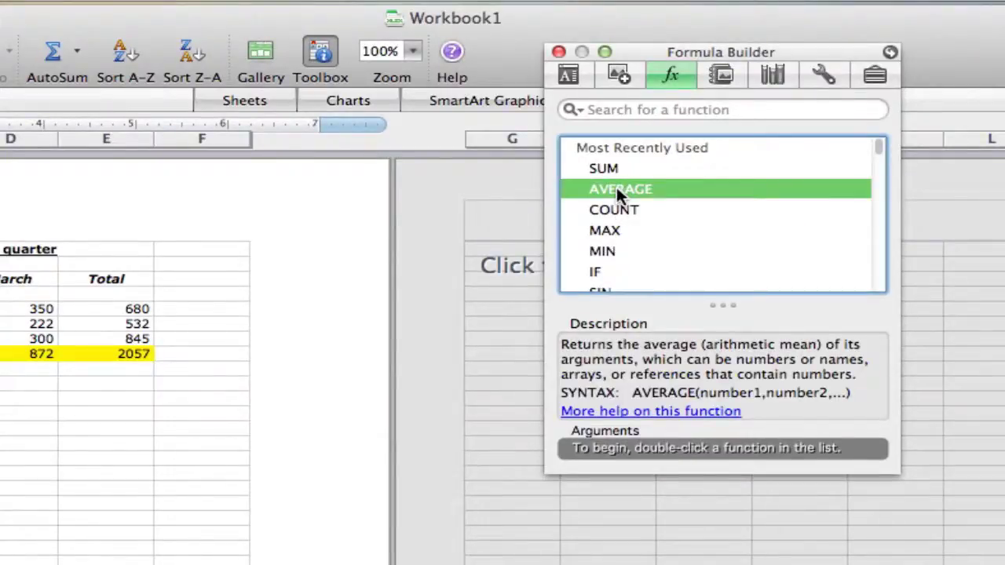
double_click(616, 188)
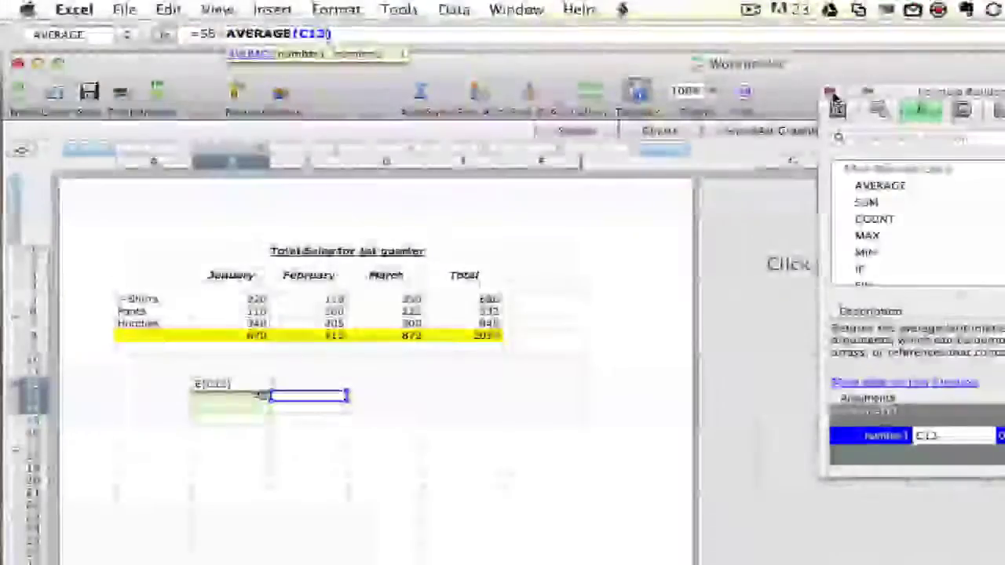
click(830, 92)
click(291, 400)
text(45)
key(Return)
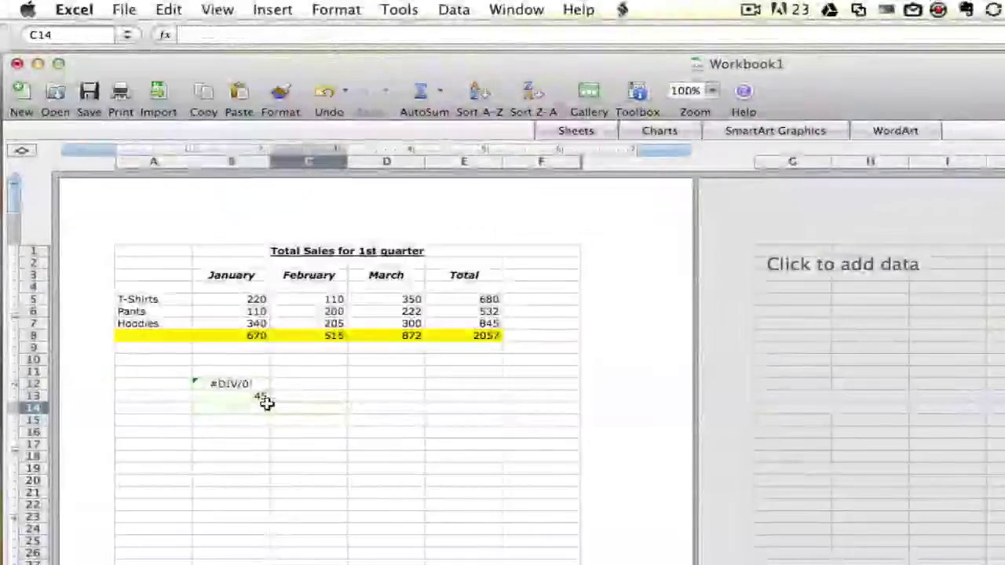
Step: Clear the contents of cells B12 and B13 below the sales table
click(267, 404)
click(259, 397)
key(Delete)
click(245, 385)
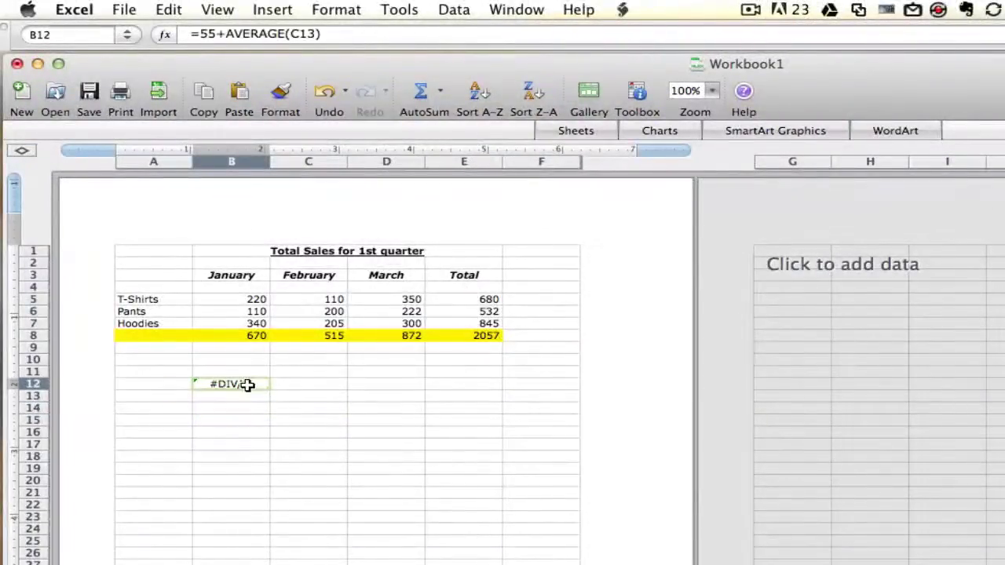
key(Delete)
click(326, 467)
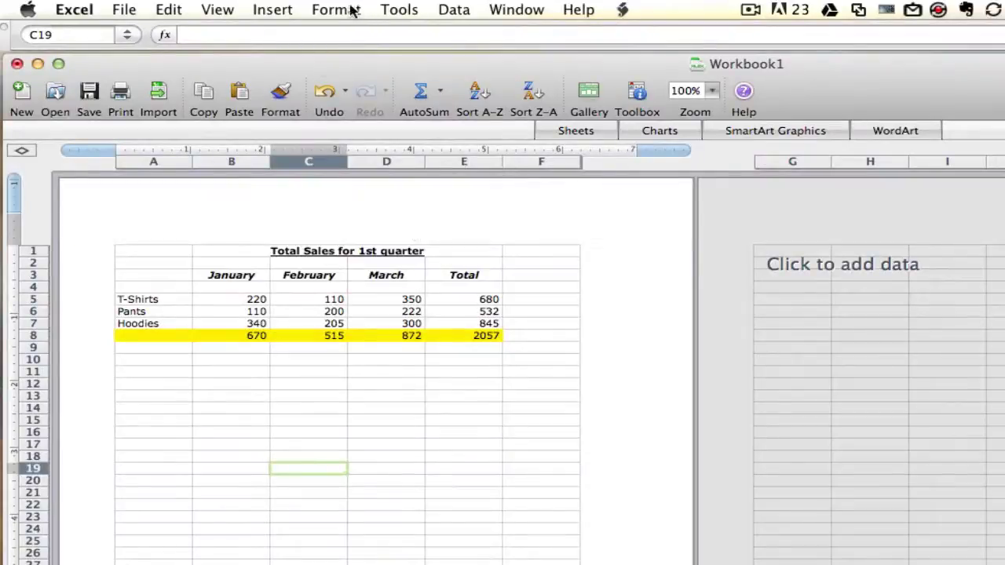
click(218, 10)
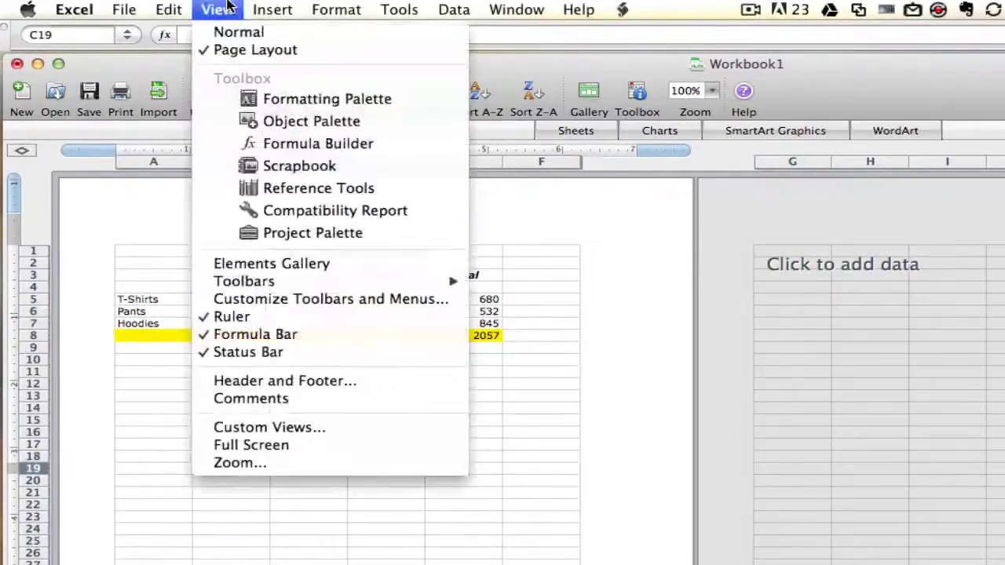
click(303, 118)
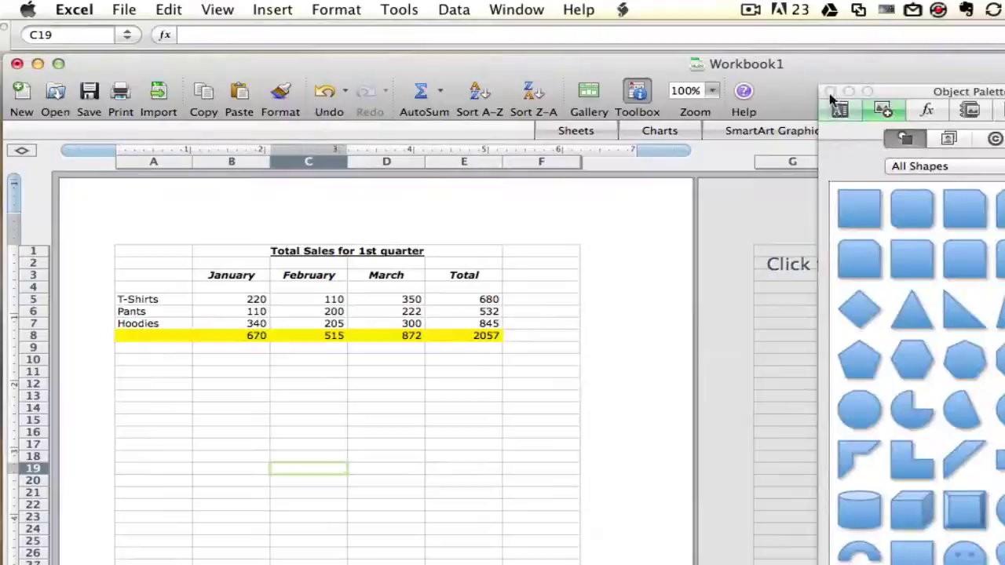
click(831, 93)
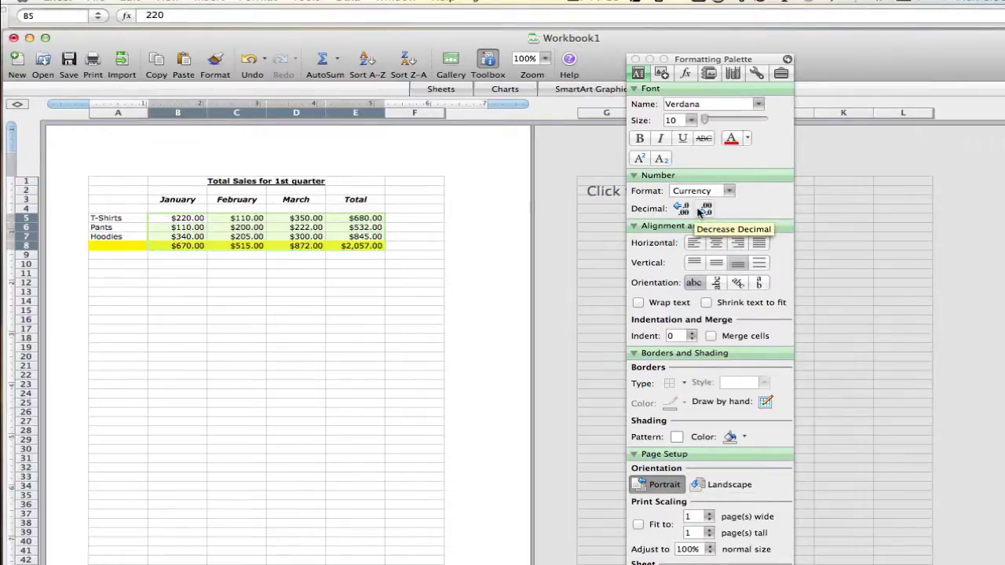
Step: Try the Percentage and Accounting number formats on the sales figures in B5 to E8
click(730, 192)
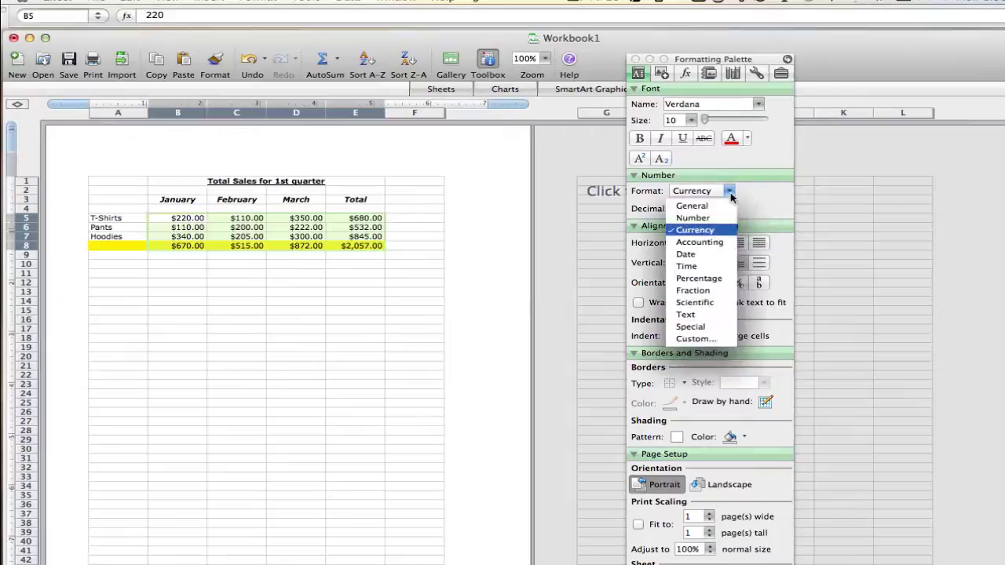
key(Escape)
click(707, 209)
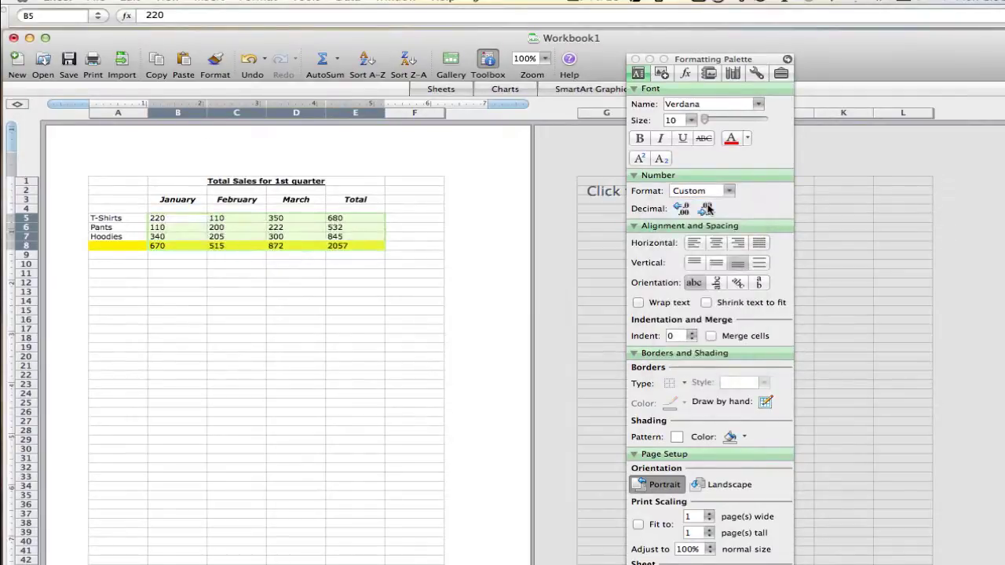
click(730, 191)
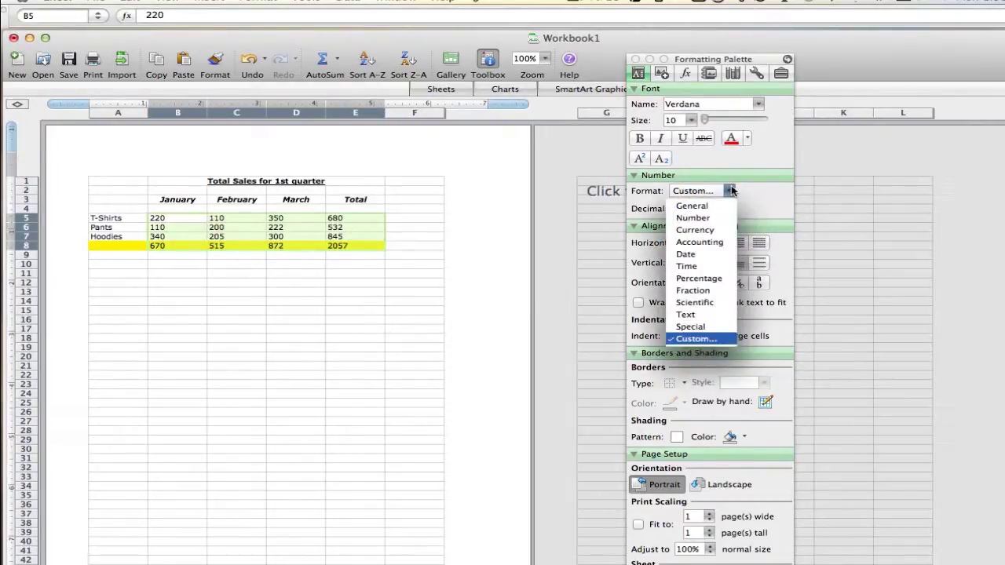
click(705, 278)
click(729, 191)
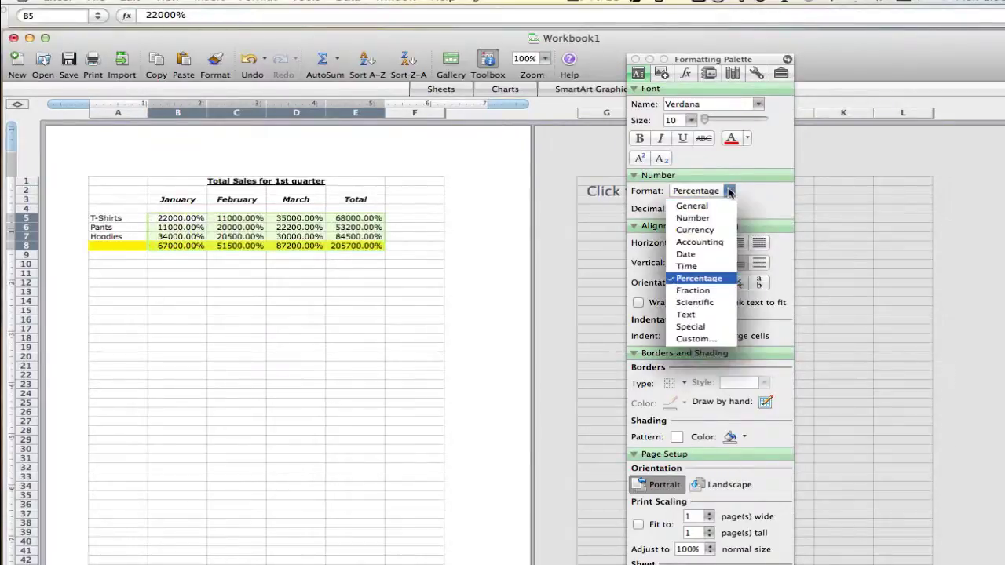
click(702, 243)
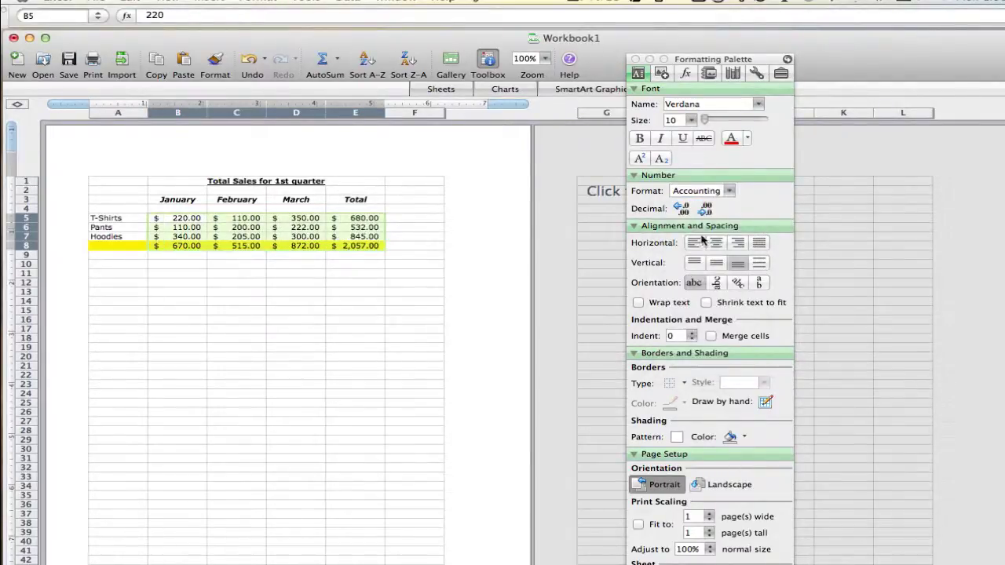
Step: Set the number format of the sales figures in B5 to E8 to Custom
click(729, 191)
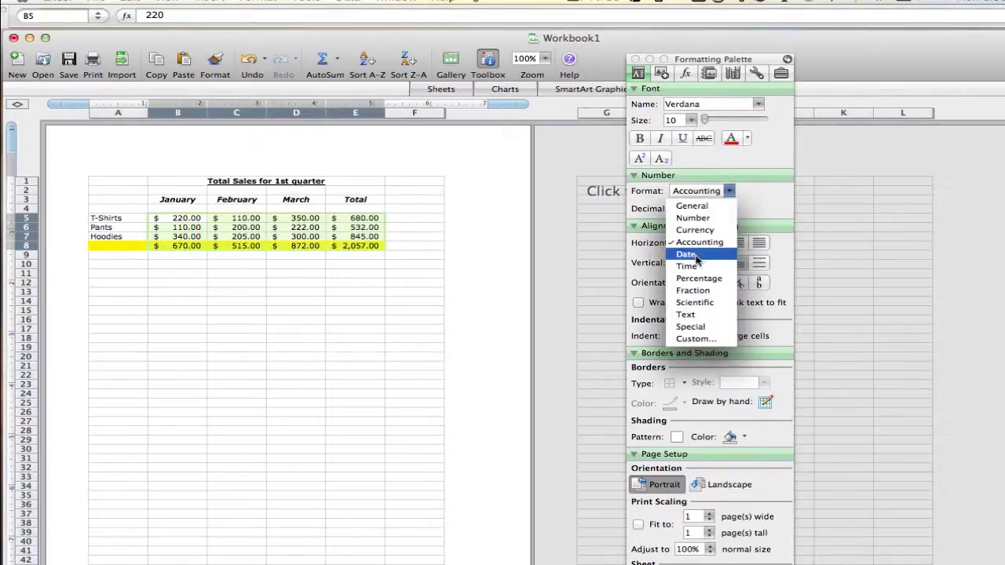
click(691, 206)
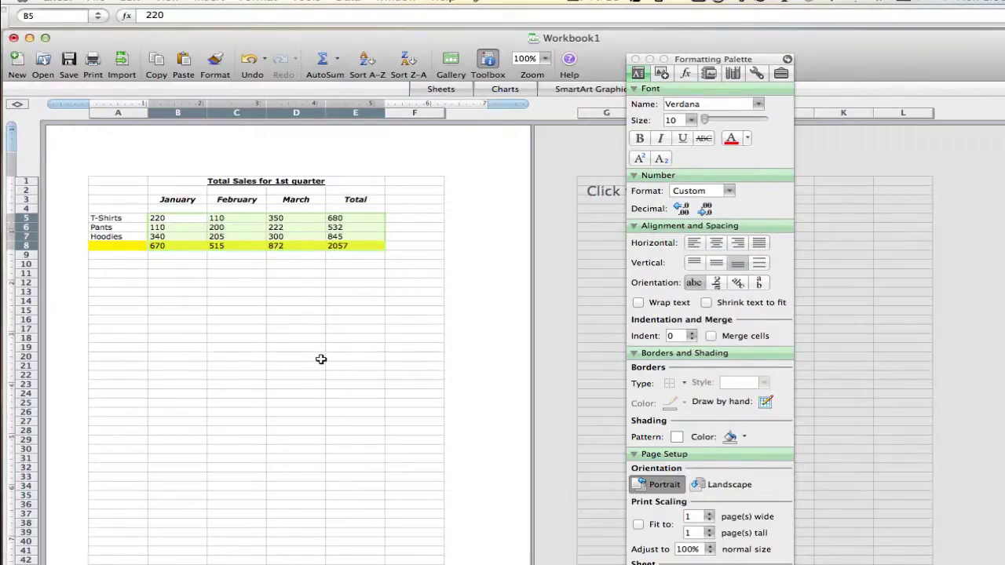
click(423, 181)
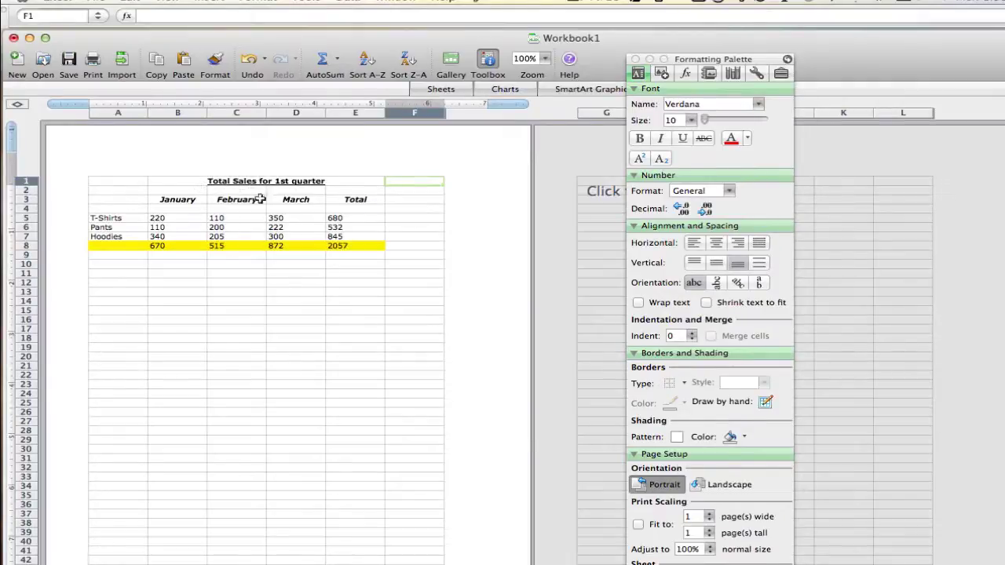
Step: Merge cells A1 to F1 and centre the title Total Sales for 1st quarter across them
click(130, 181)
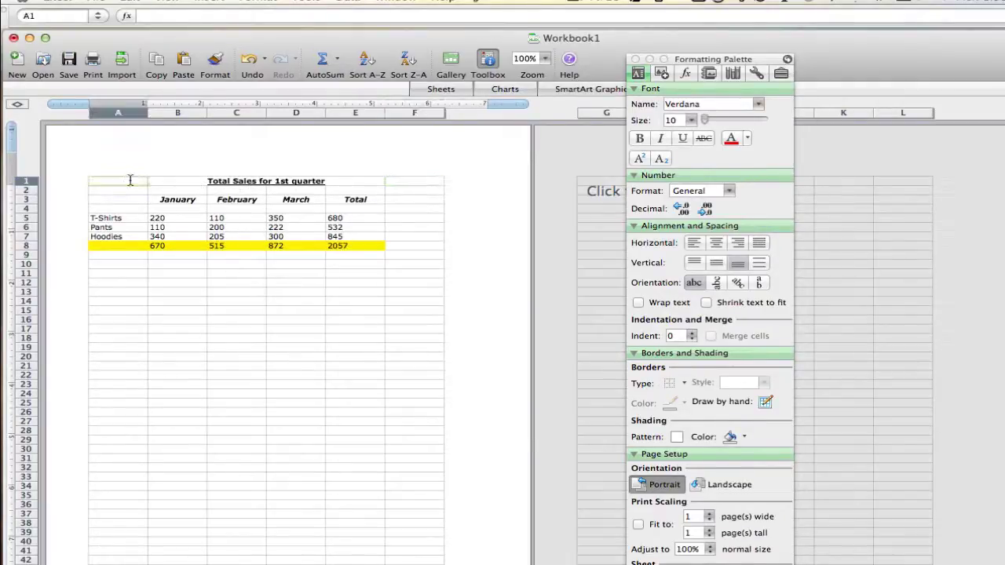
click(197, 347)
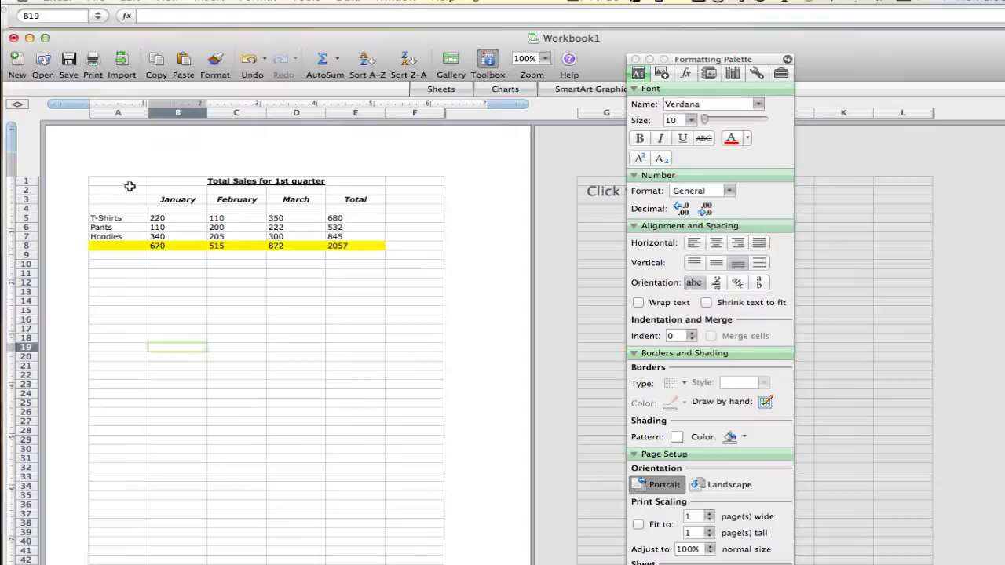
drag(129, 182, 415, 183)
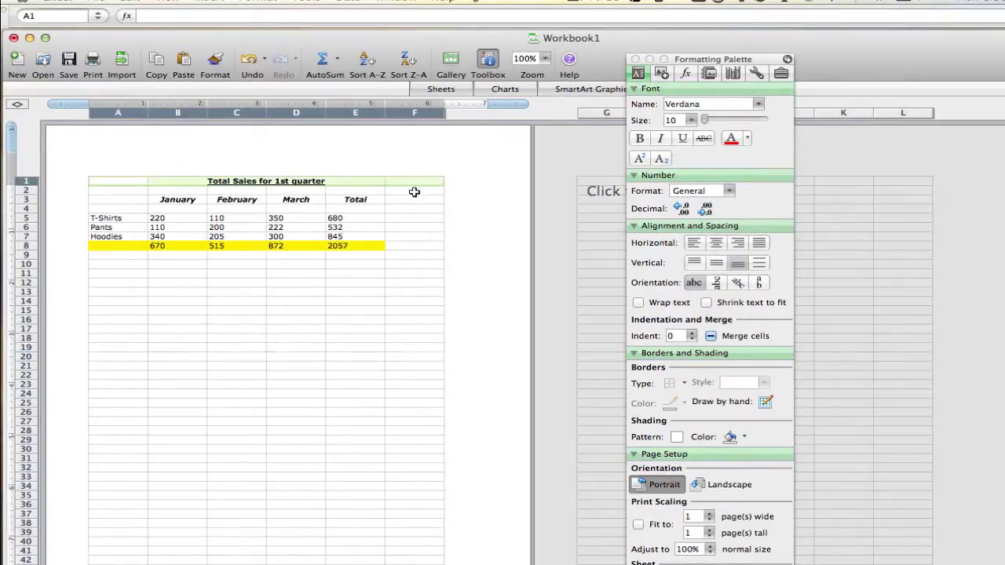
click(710, 336)
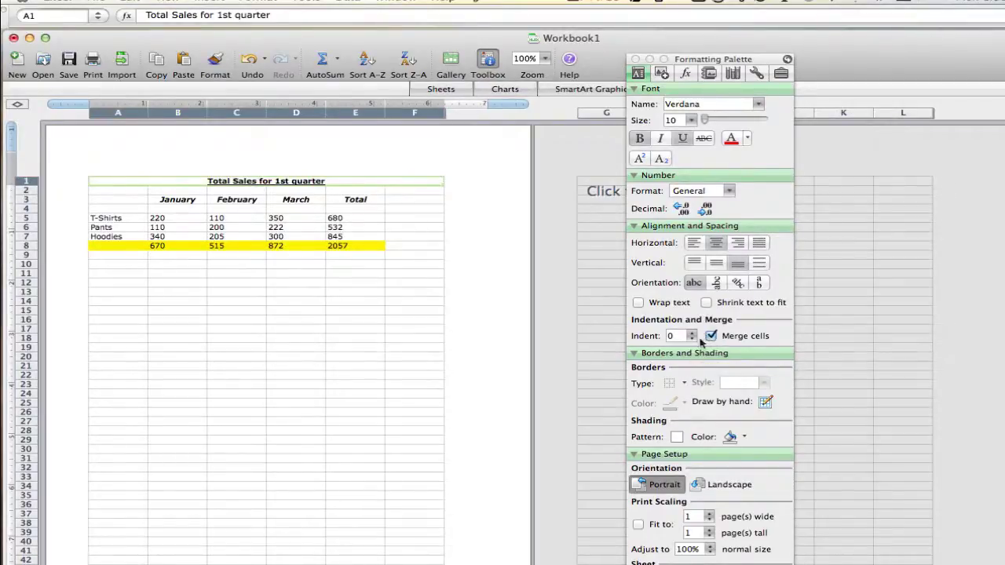
click(717, 243)
click(717, 244)
click(201, 320)
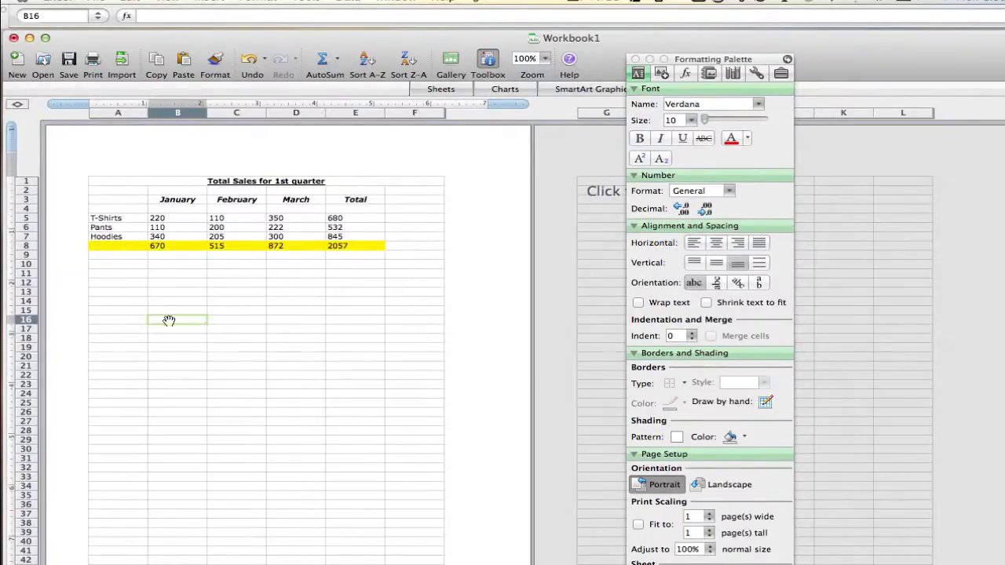
Step: Apply all borders to the whole sales table from A1 to F8
drag(105, 182, 389, 250)
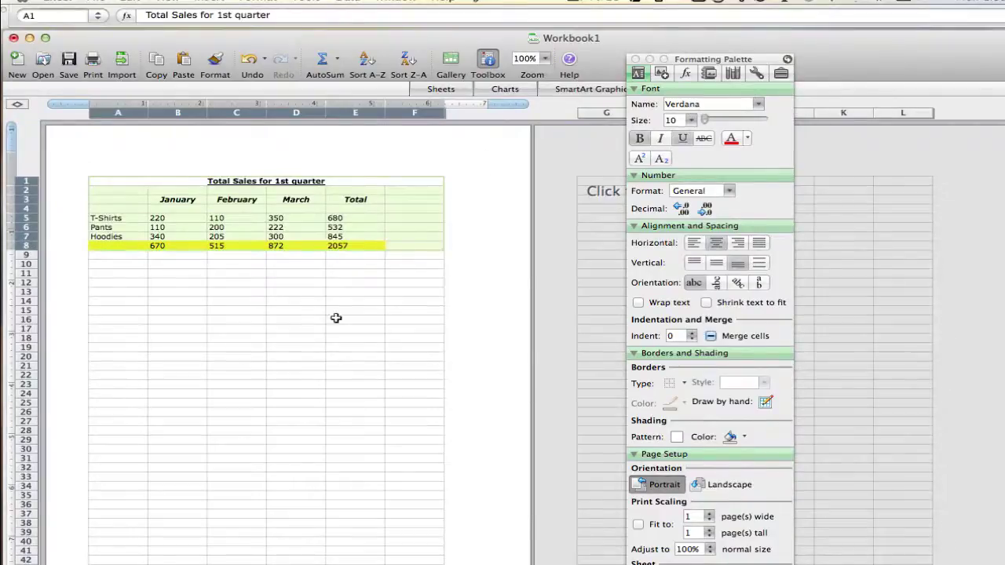
click(676, 386)
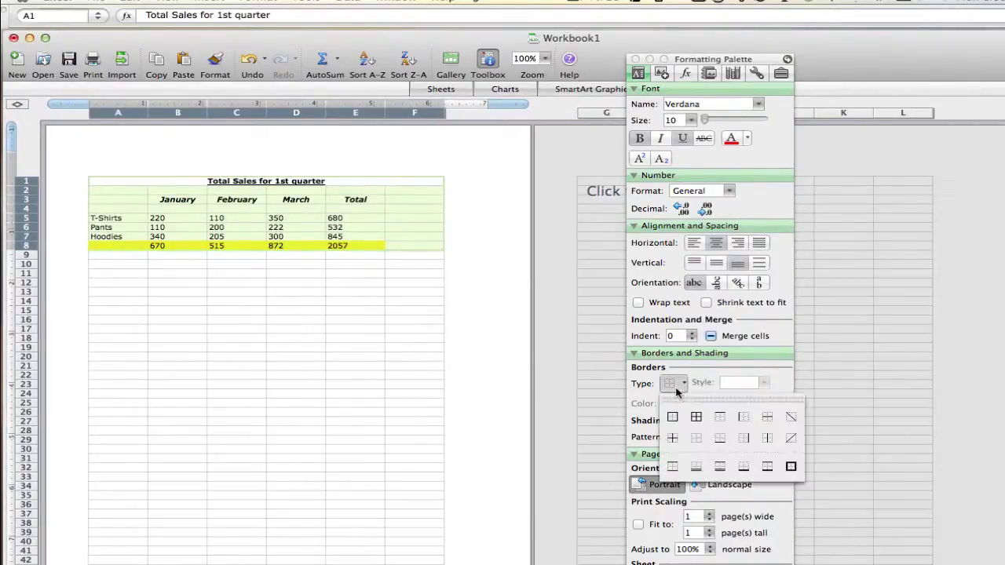
click(680, 383)
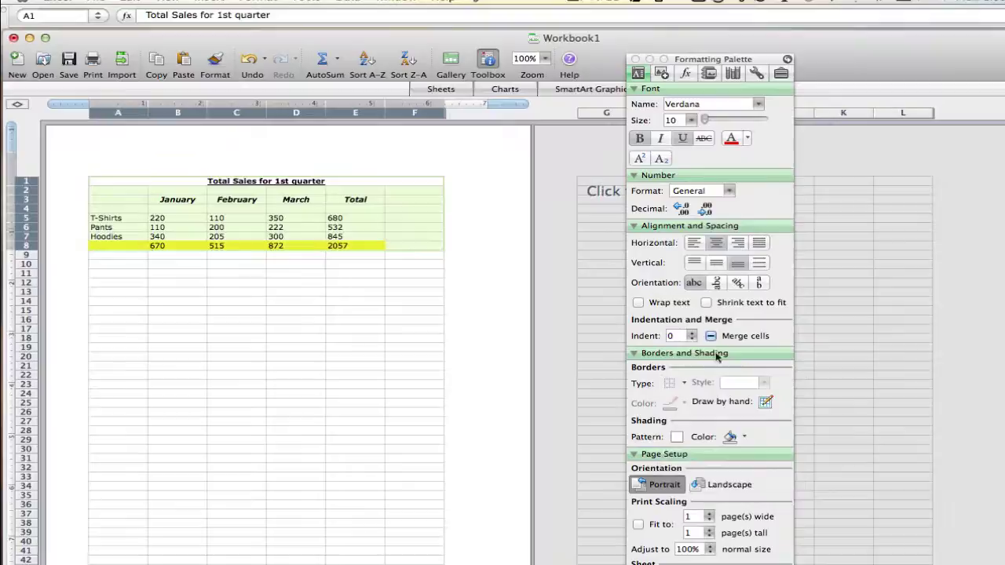
click(671, 385)
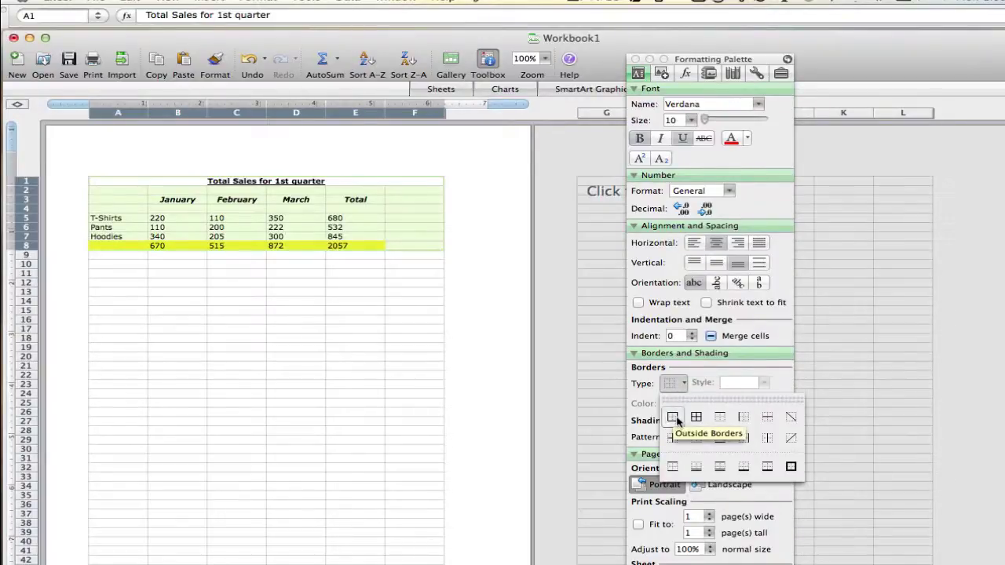
click(673, 419)
click(672, 384)
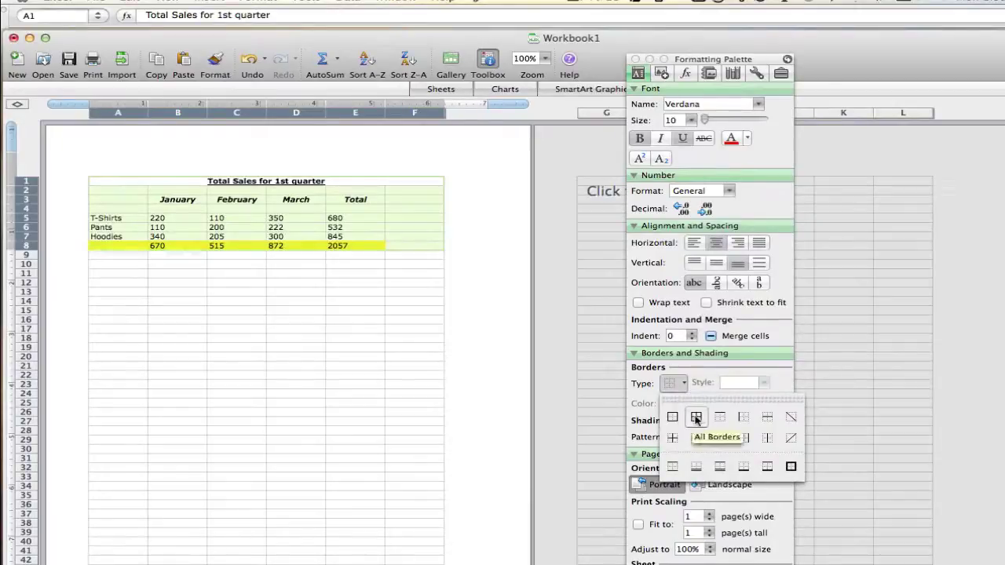
click(695, 419)
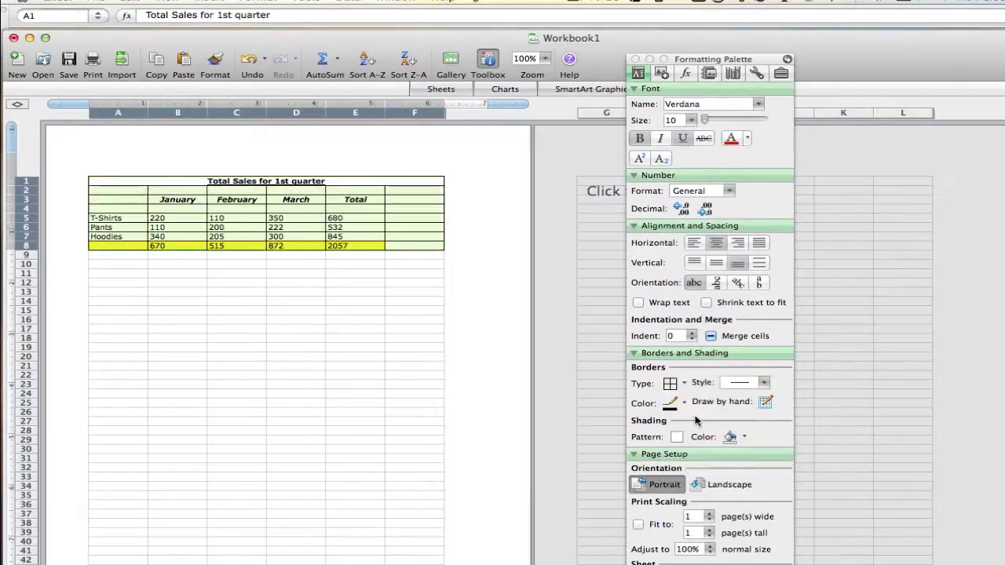
Step: Select the whole sales table from A1 to F8, review the border types and set the border colour to black
click(343, 300)
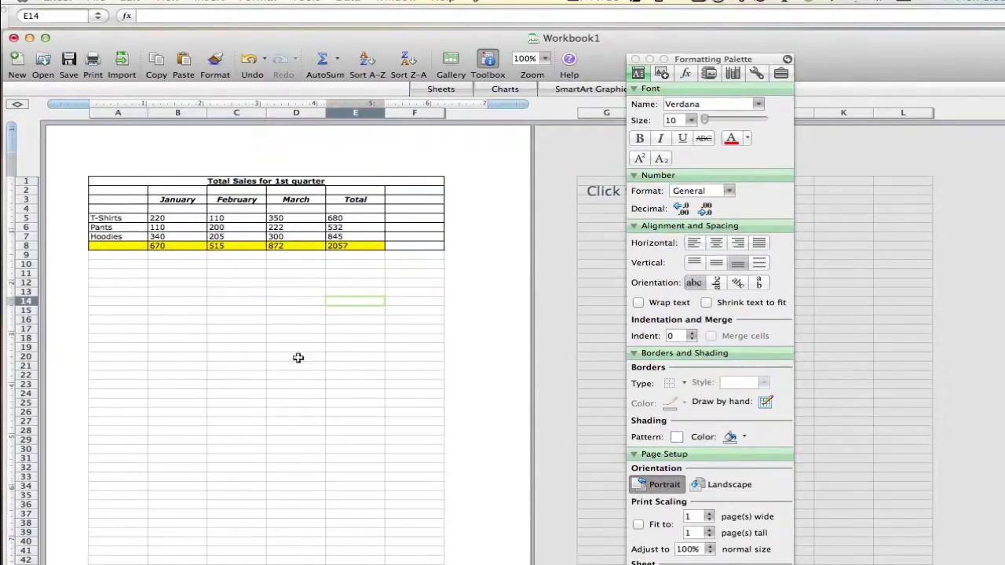
drag(119, 179, 407, 245)
click(683, 385)
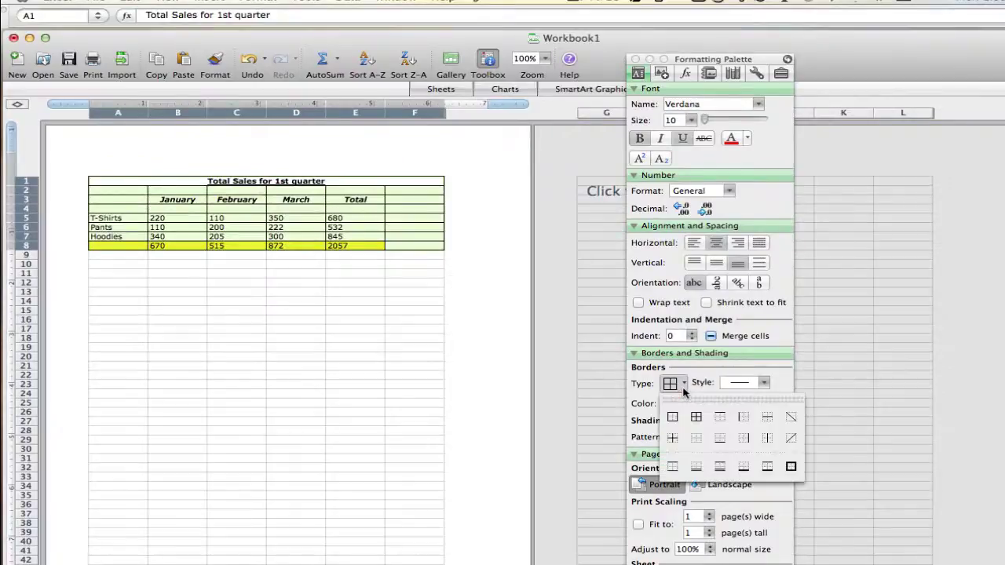
click(672, 445)
click(680, 403)
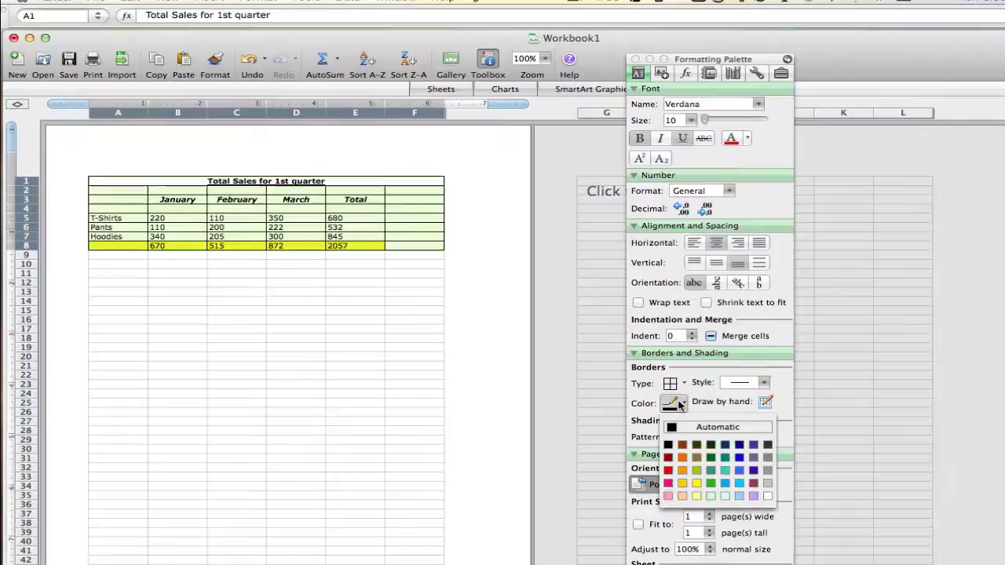
click(669, 446)
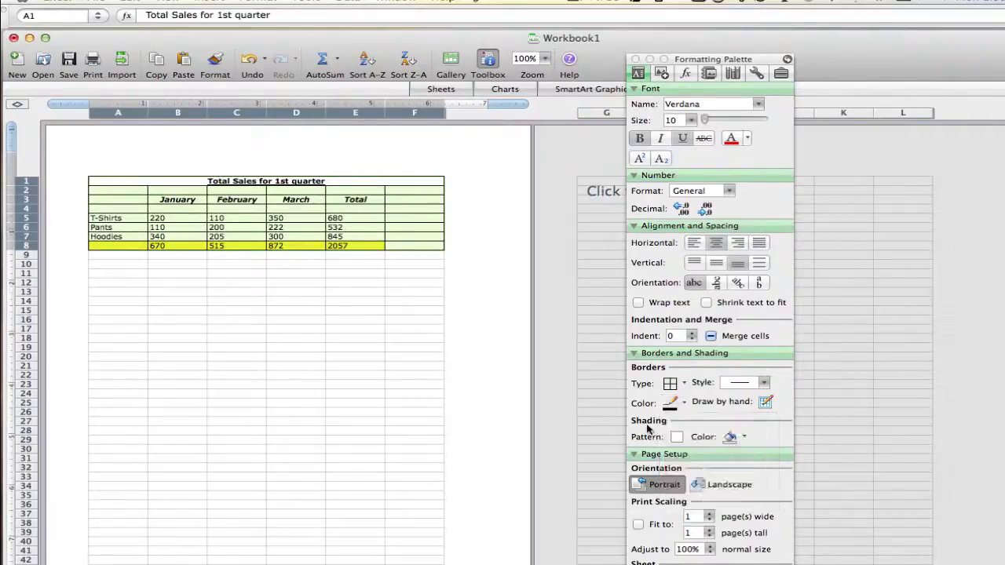
Step: Examine the shading pattern and border colour choices for the sales table, and deselect the table
click(676, 438)
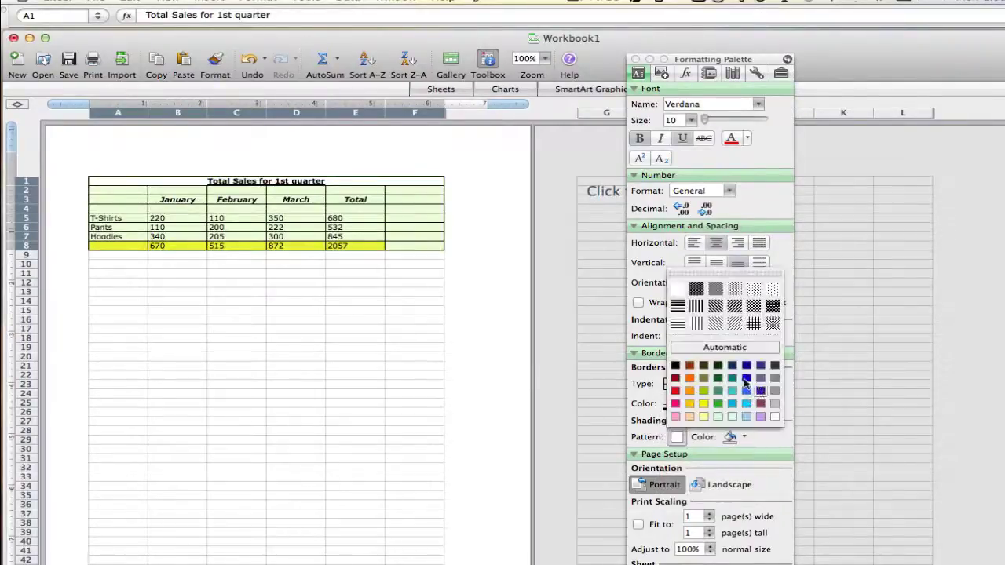
click(746, 383)
click(680, 403)
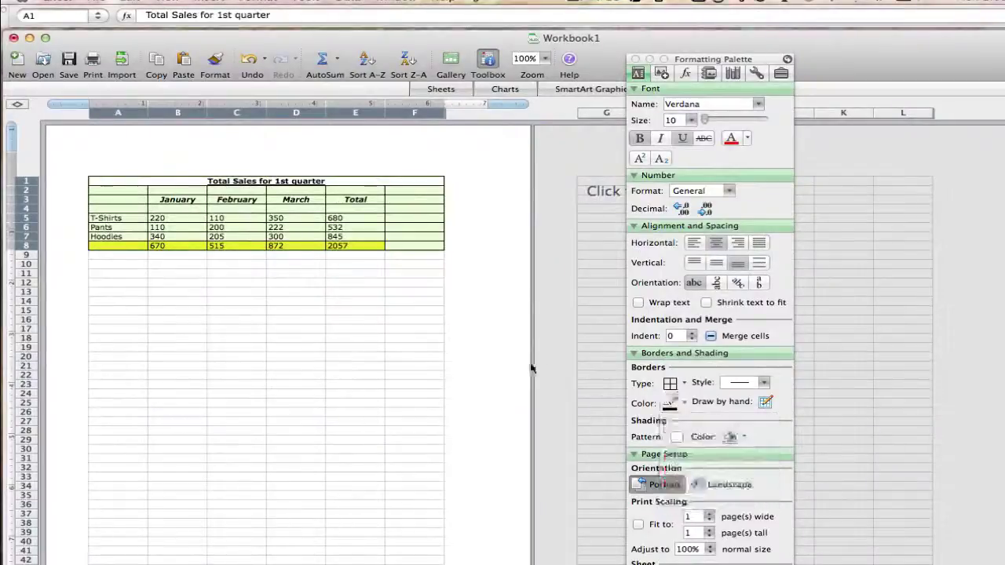
click(324, 289)
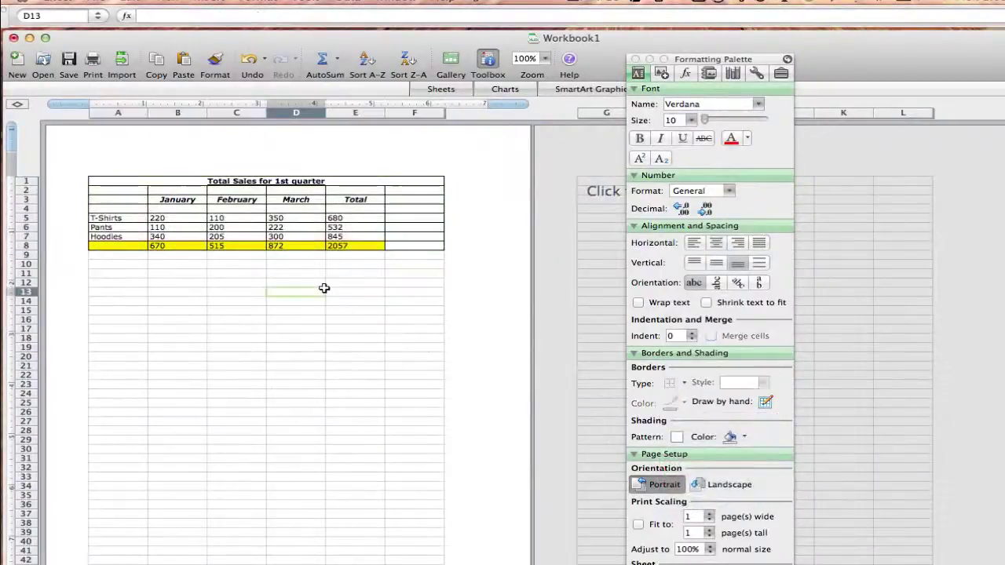